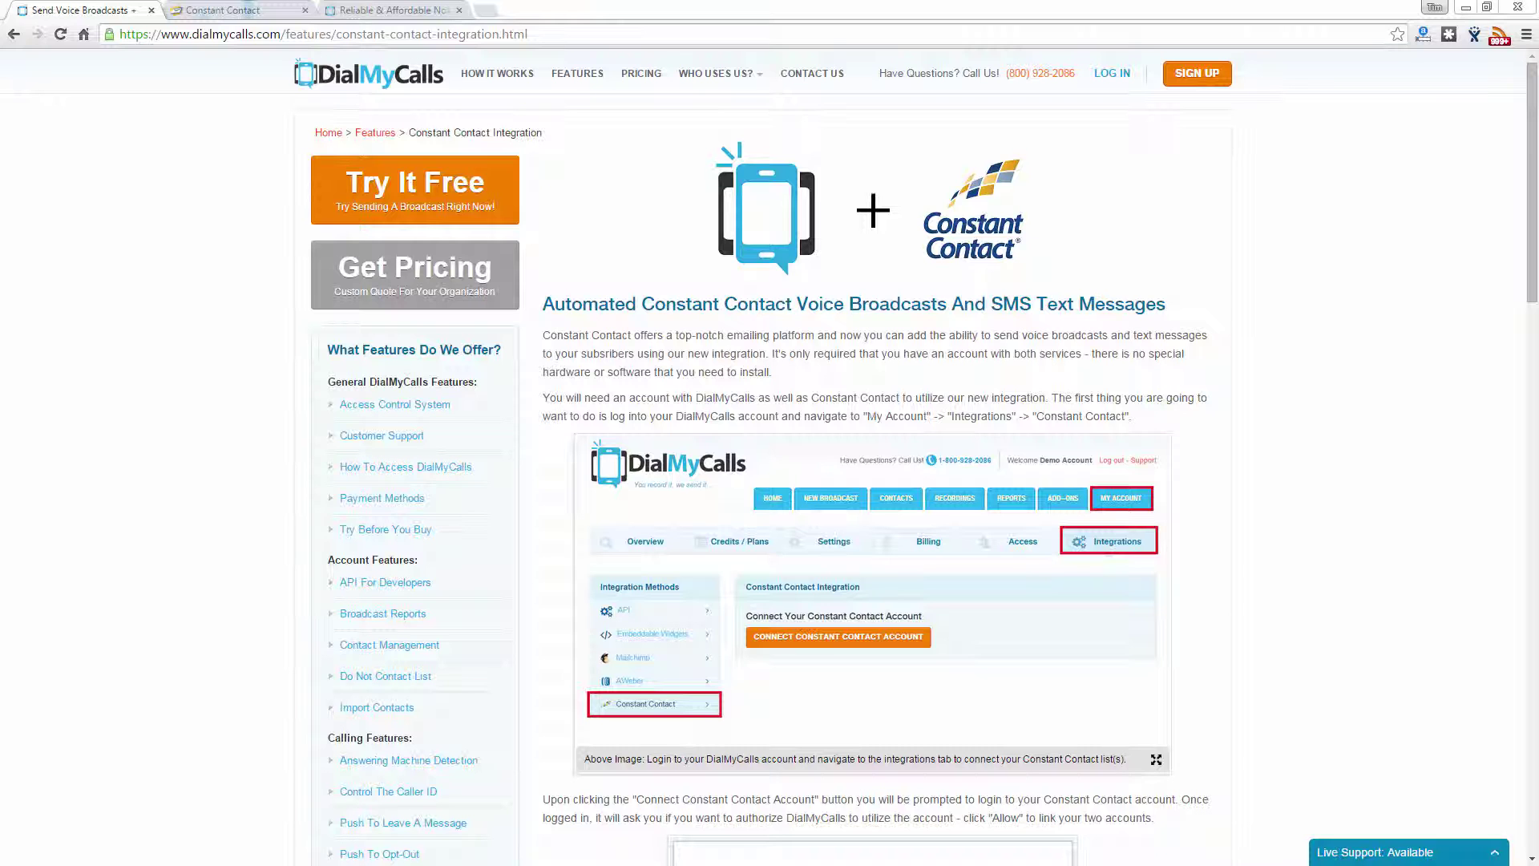
Step: Switch to the Constant Contact tab to view the three active contacts in Contact Management
left_click(201, 10)
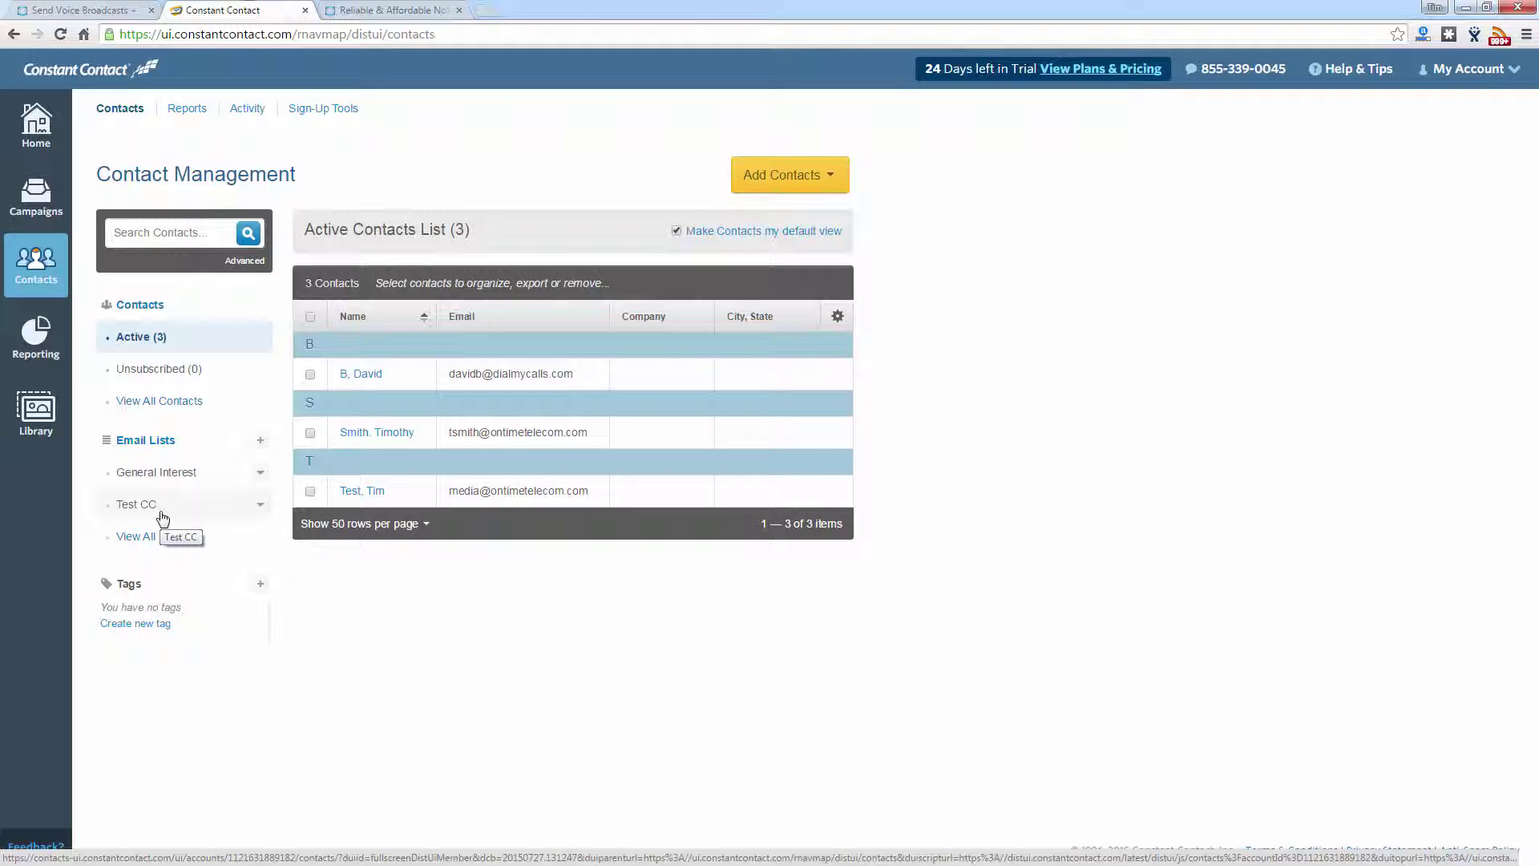
Step: Go to My Account > Integrations and show the Constant Contact integration section
left_click(351, 11)
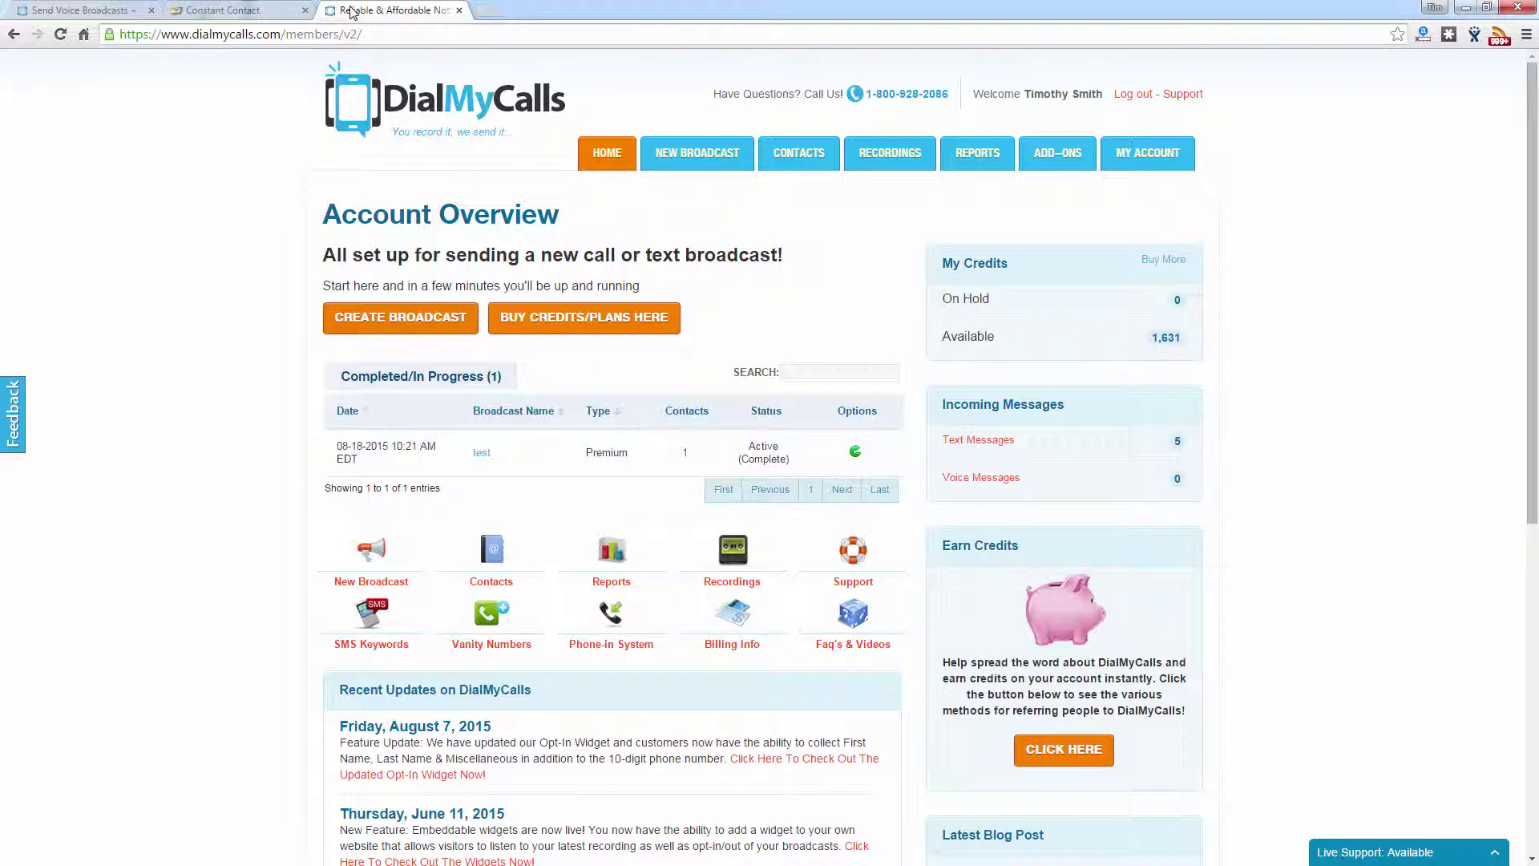
left_click(1148, 159)
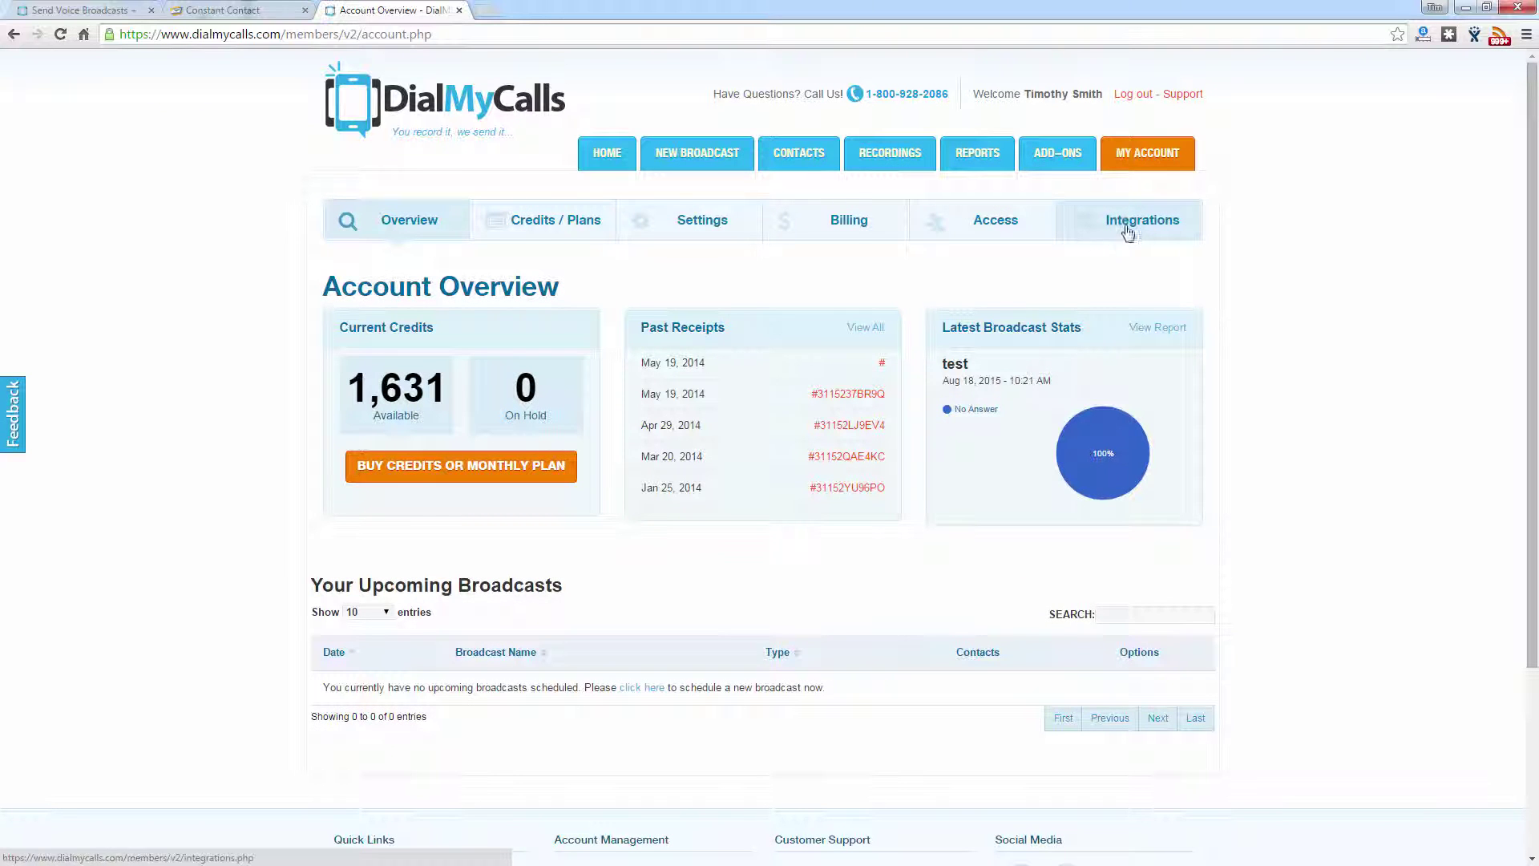
left_click(1127, 236)
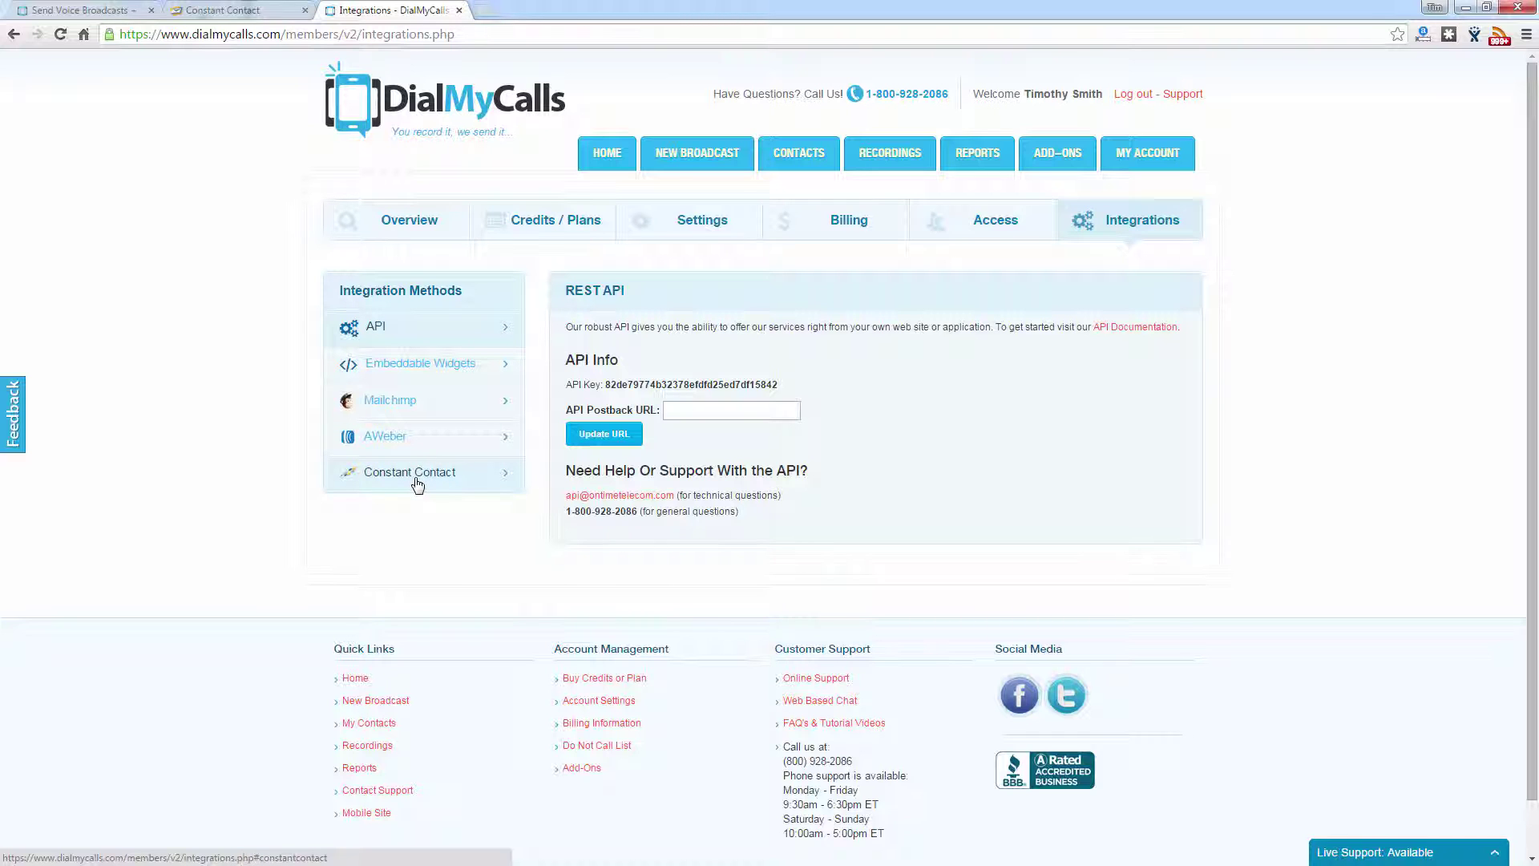
left_click(417, 481)
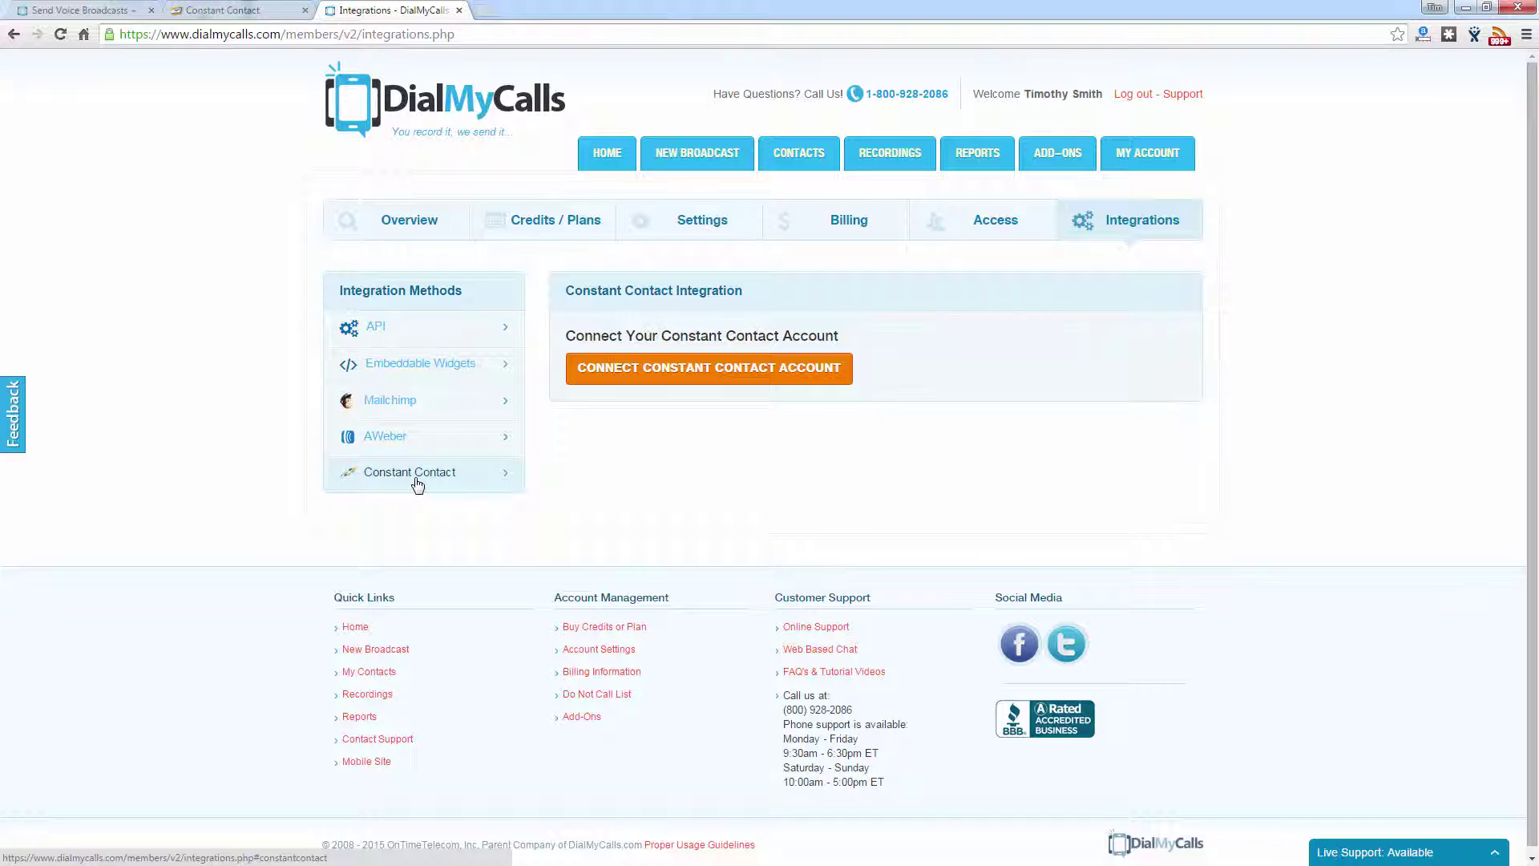
Step: Connect Constant Contact by signing in with the account username and password, then allowing access
left_click(782, 361)
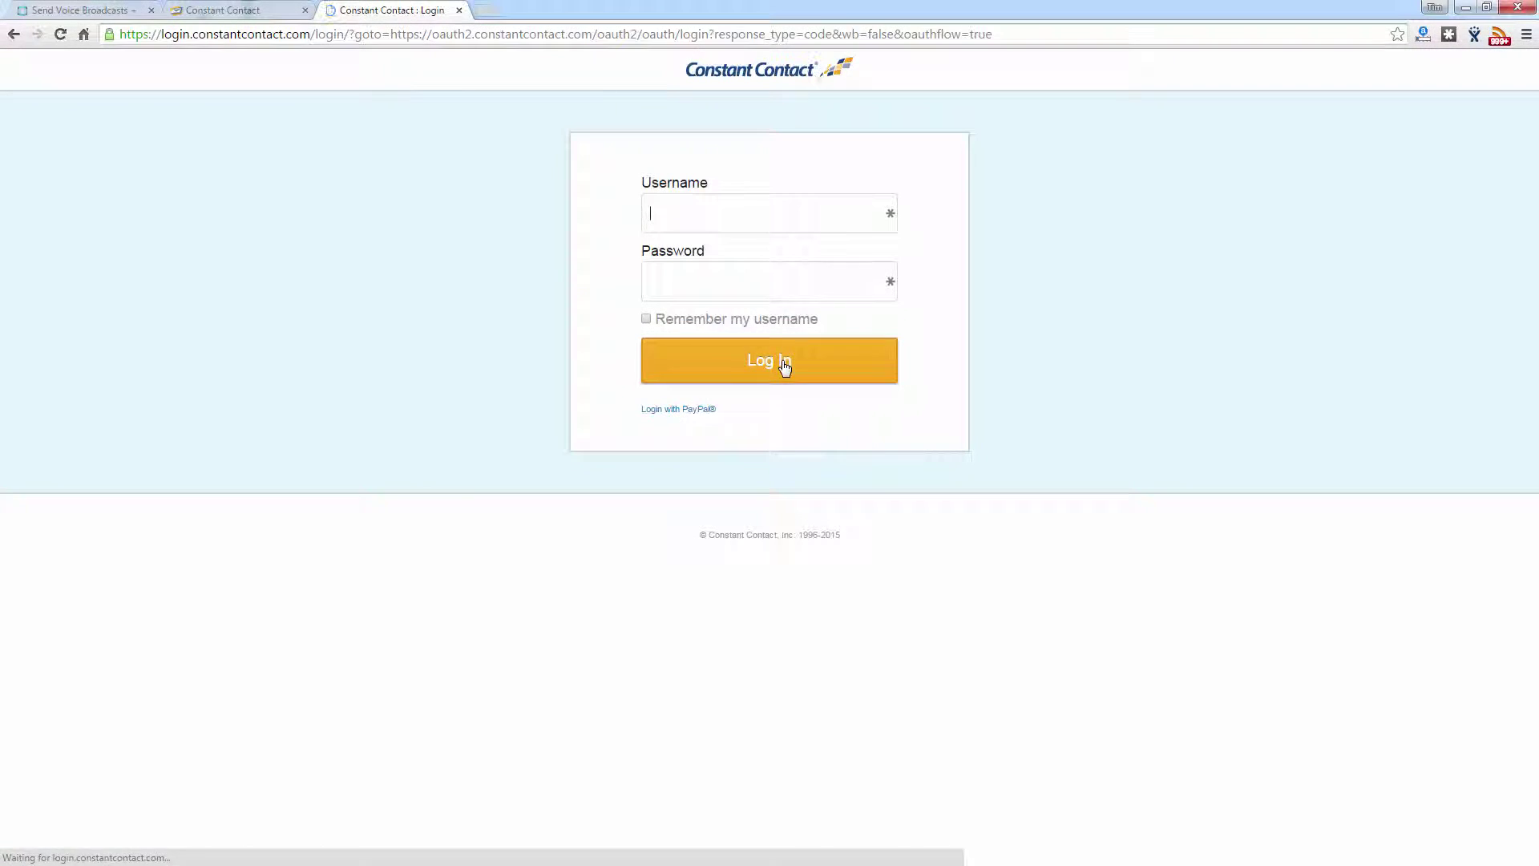
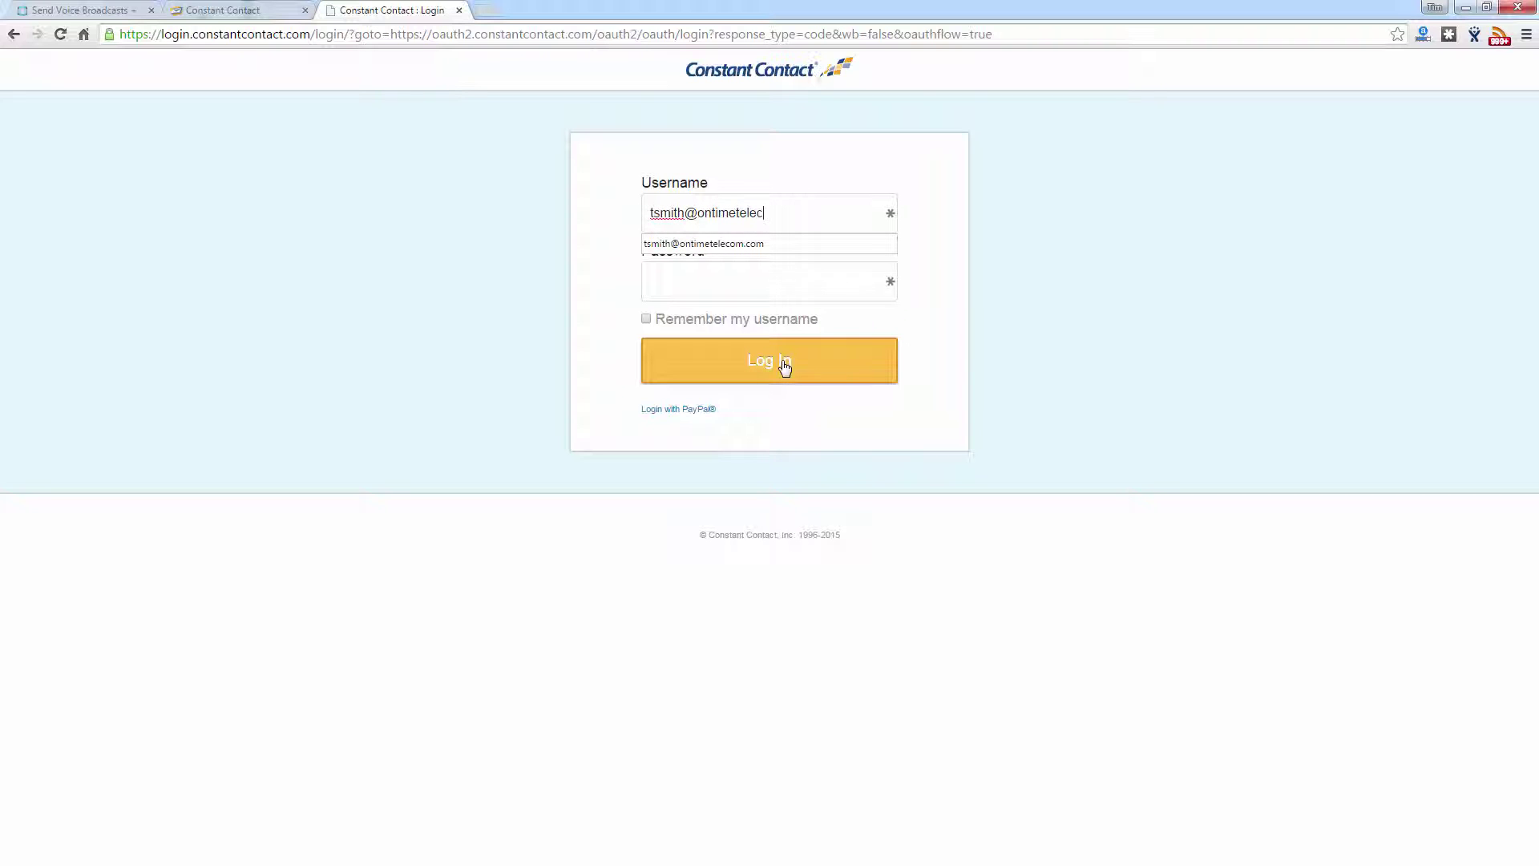
key("Tab")
type("•••••••••")
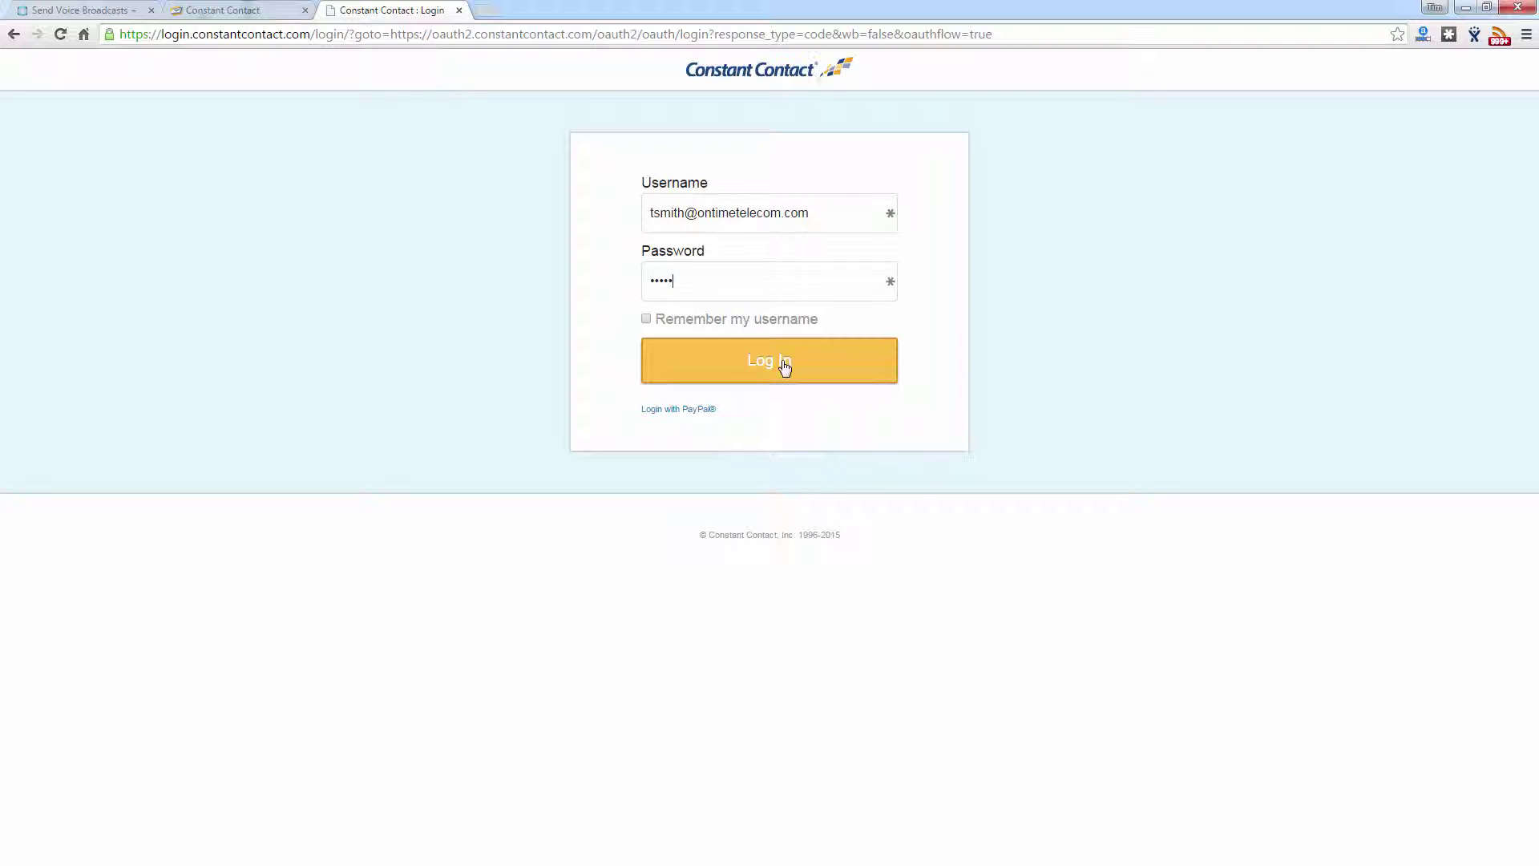
left_click(785, 366)
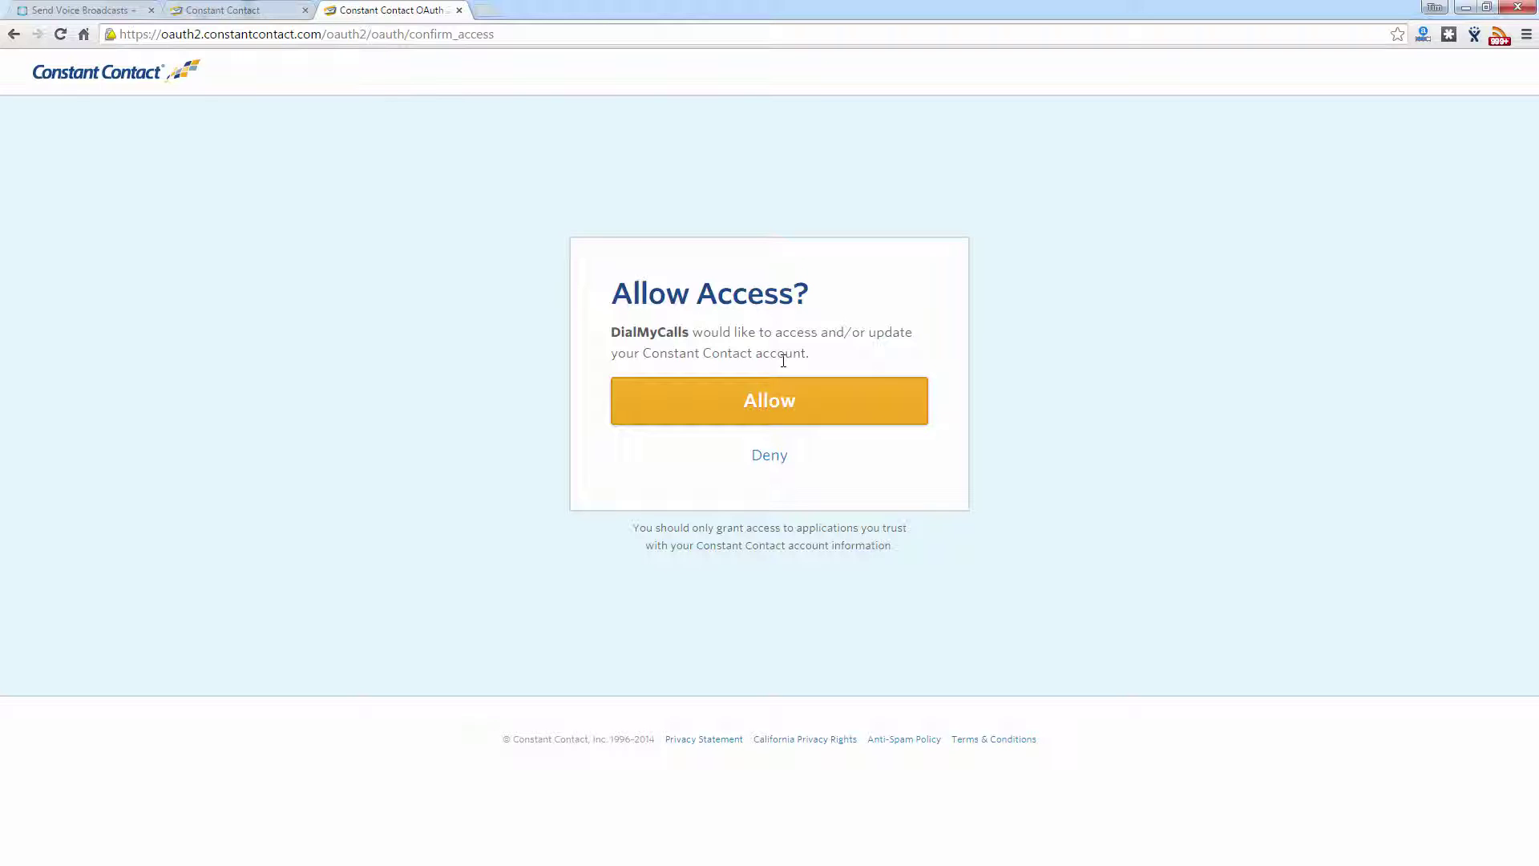
left_click(775, 400)
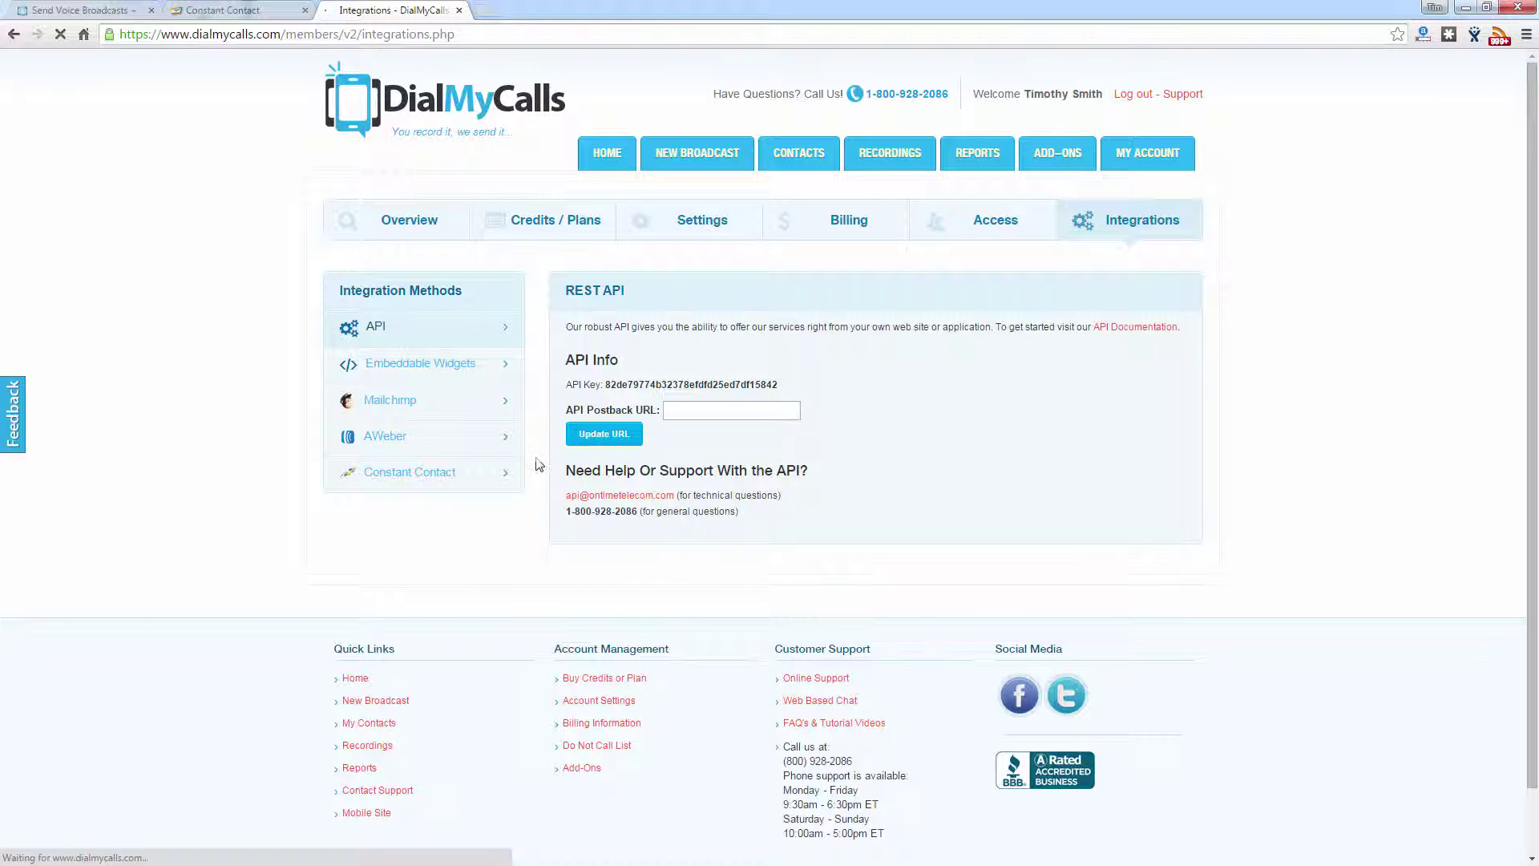
Step: Include the Test CC list in the sync and map its phone to home_phone
left_click(433, 472)
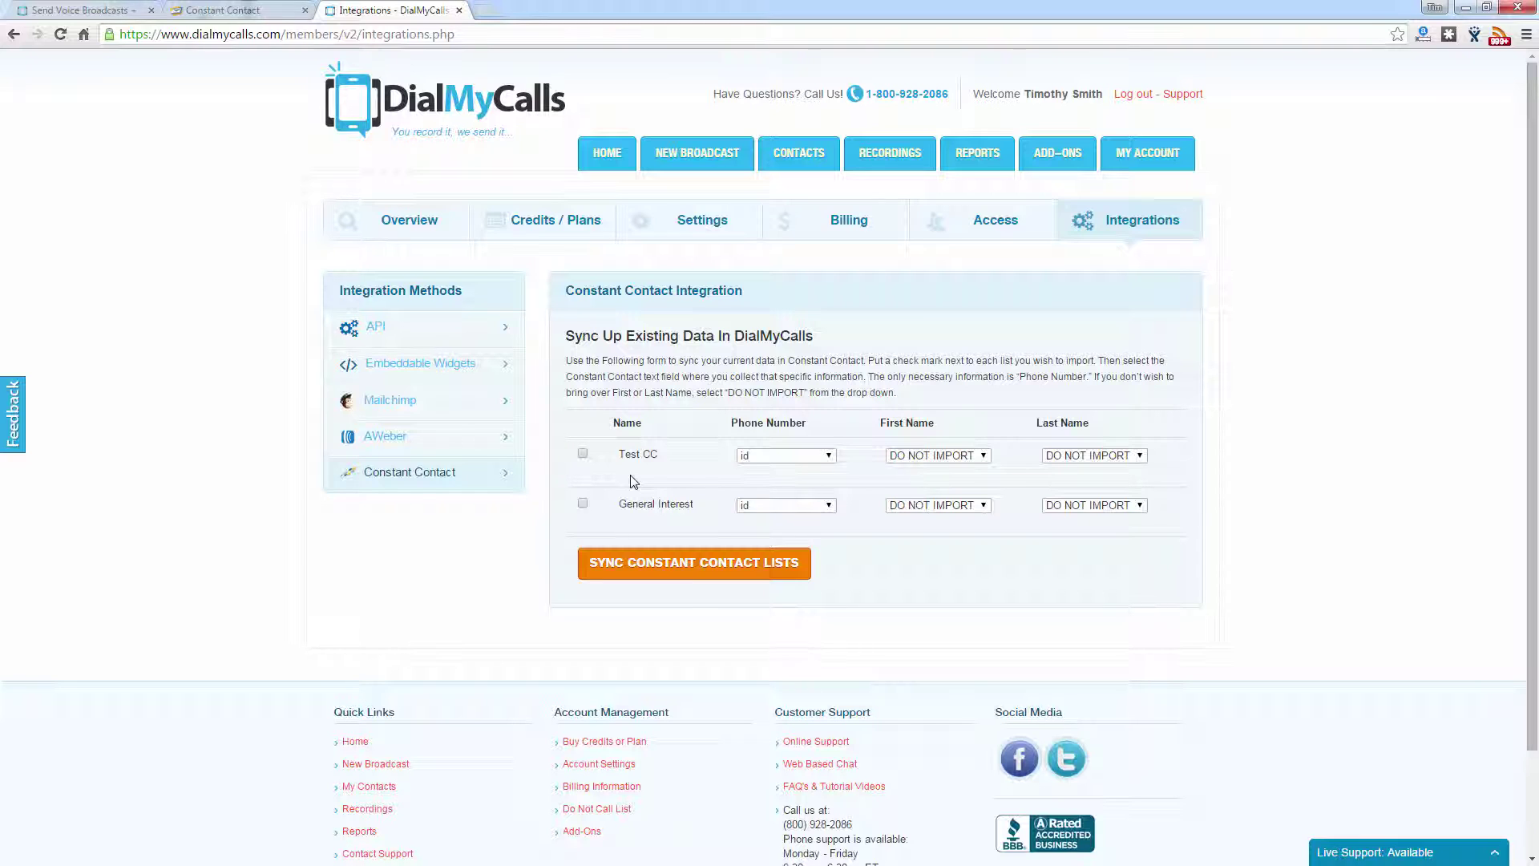
left_click(583, 455)
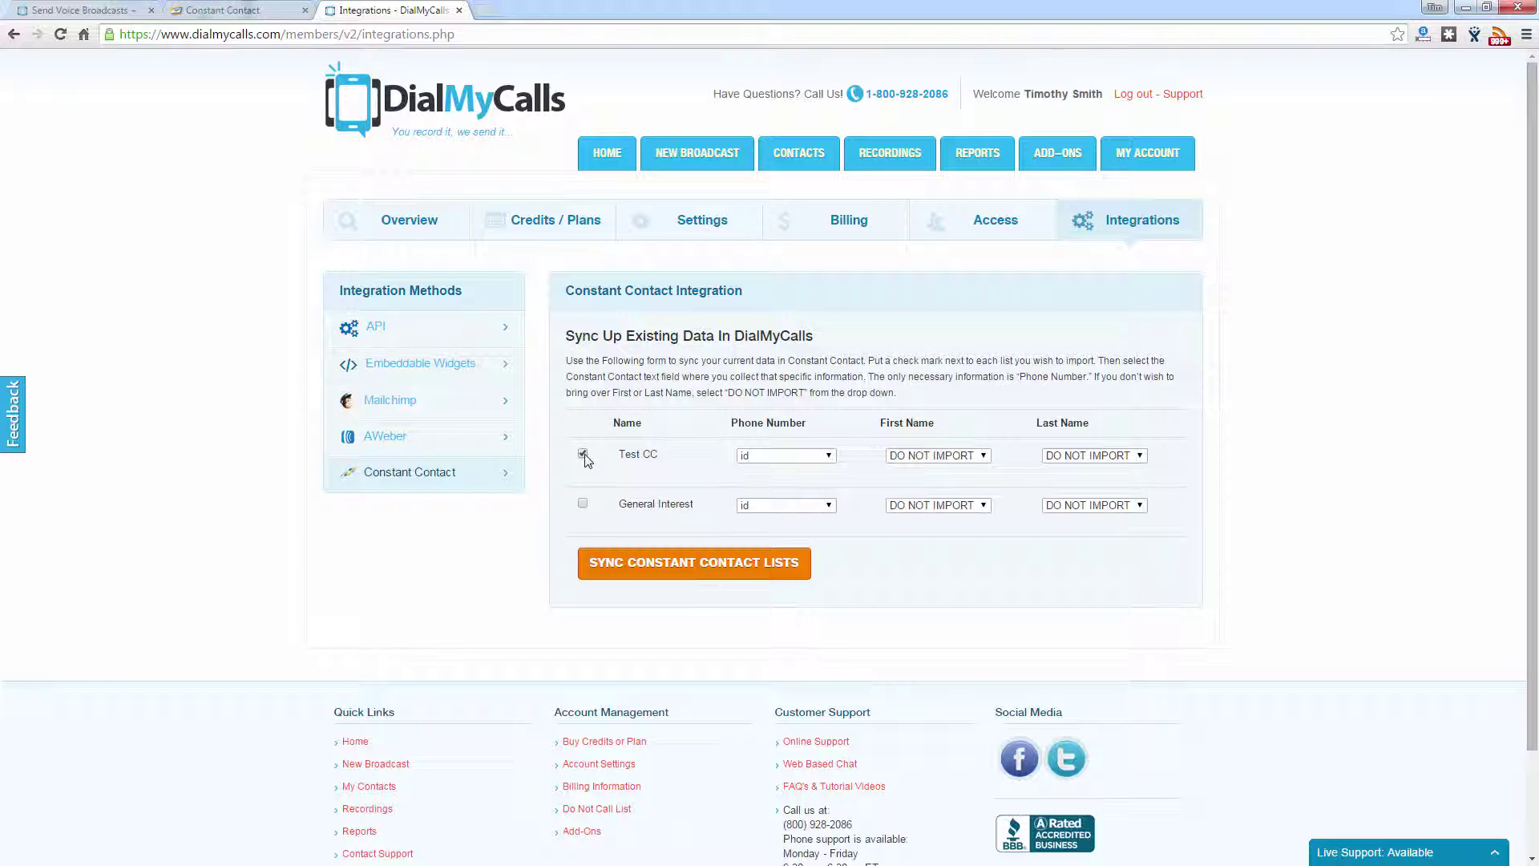
left_click(760, 461)
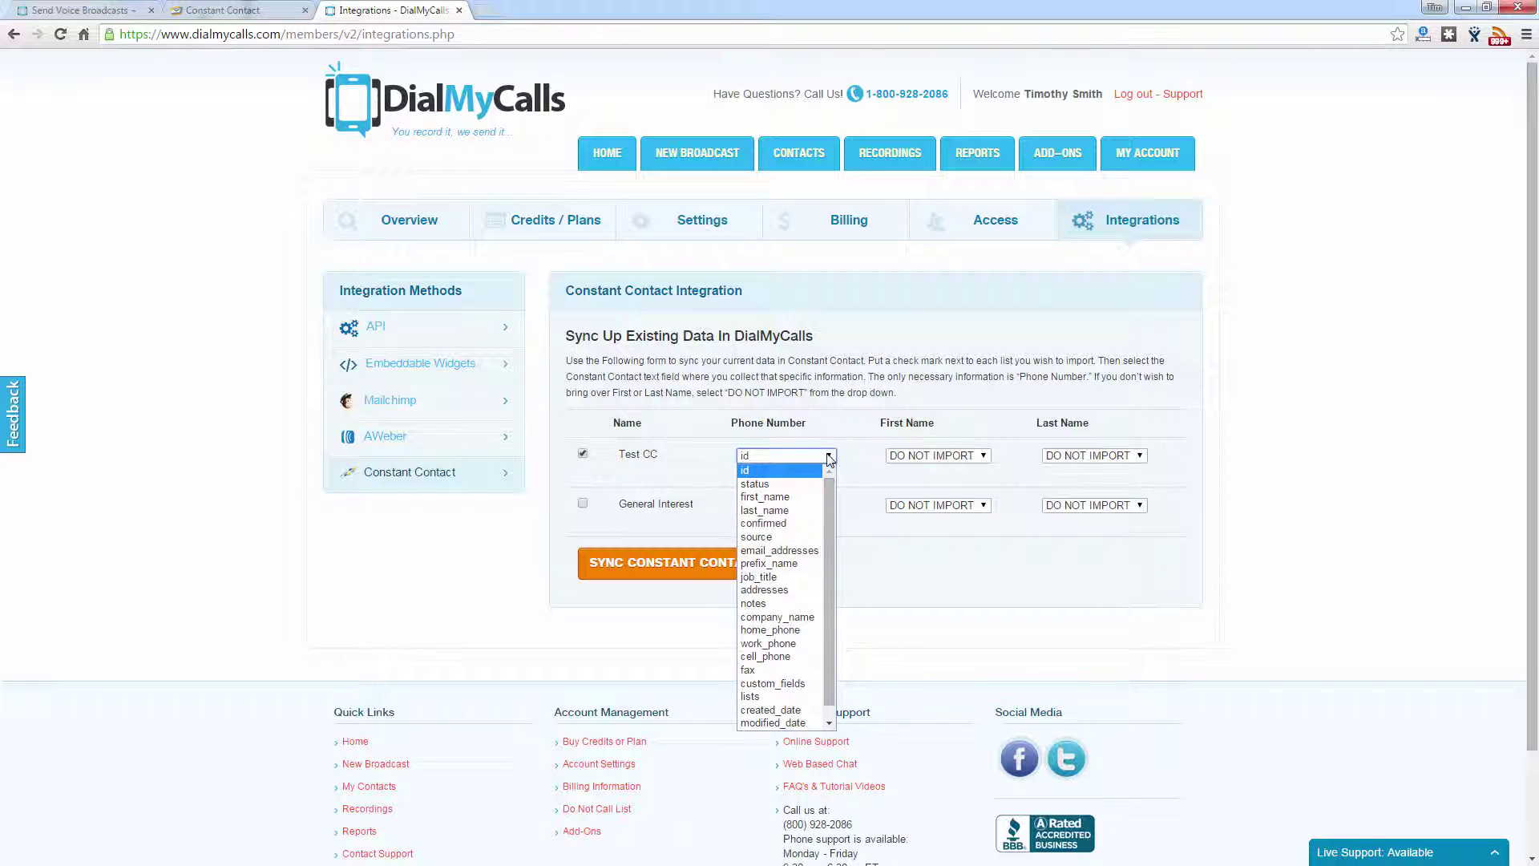
left_click_drag(830, 480, 828, 535)
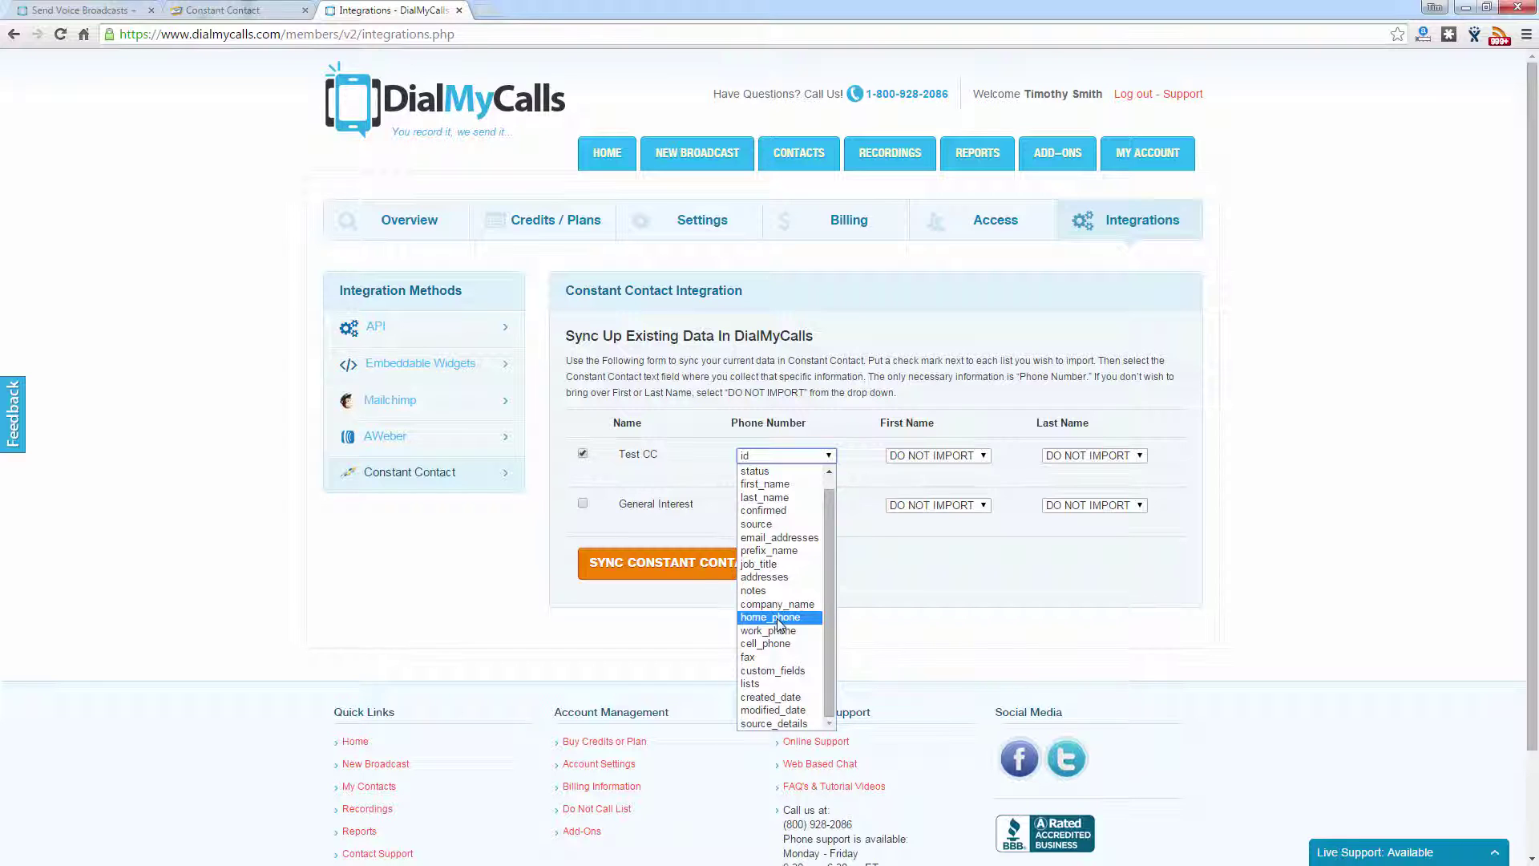
left_click(778, 619)
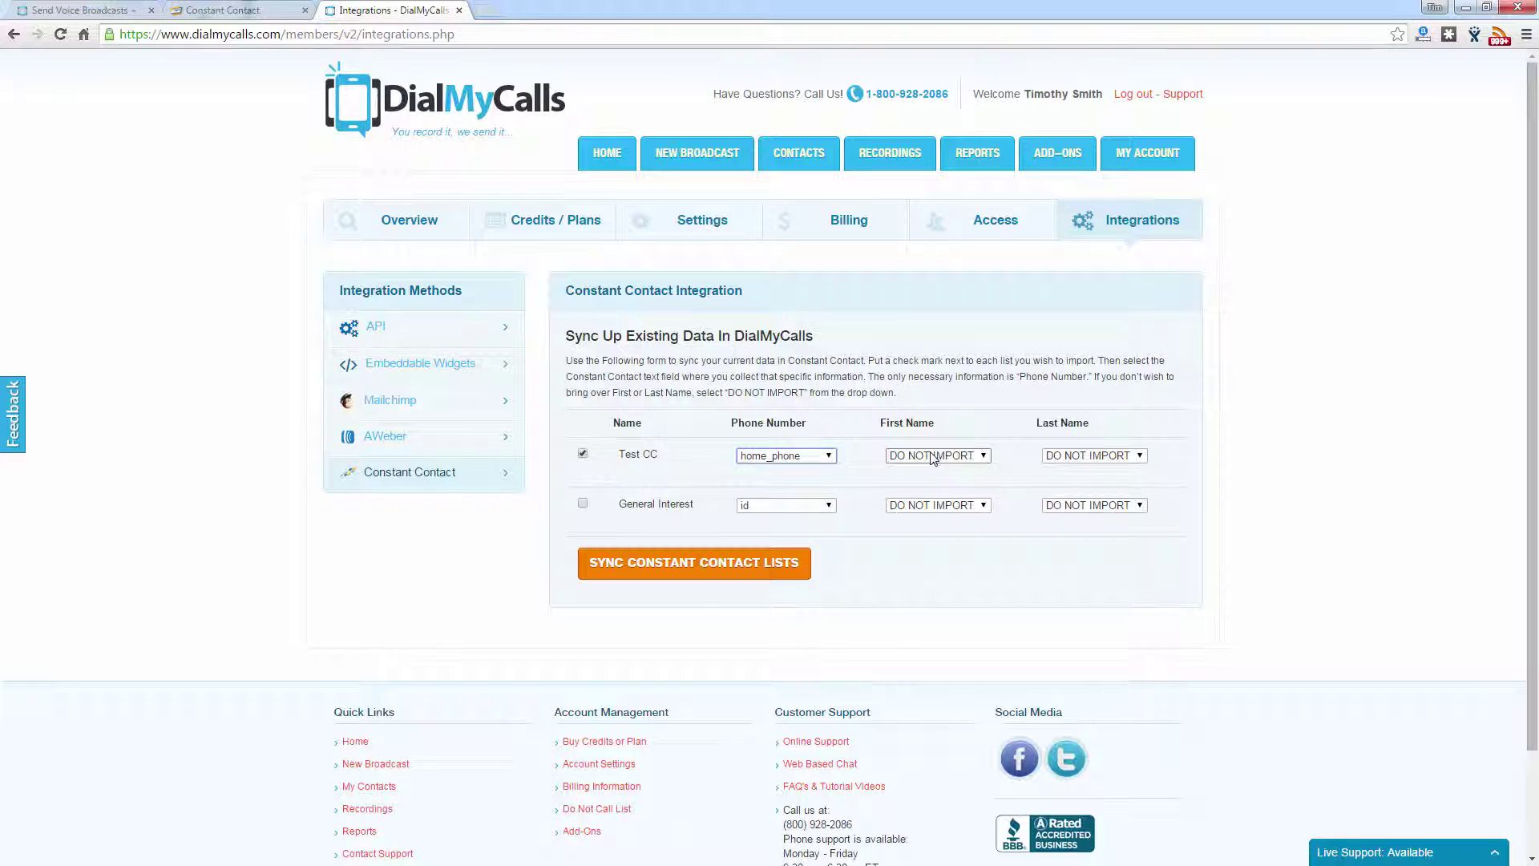
Step: Map Test CC's first name to first_name and last name to last_name, then sync the lists
left_click(933, 456)
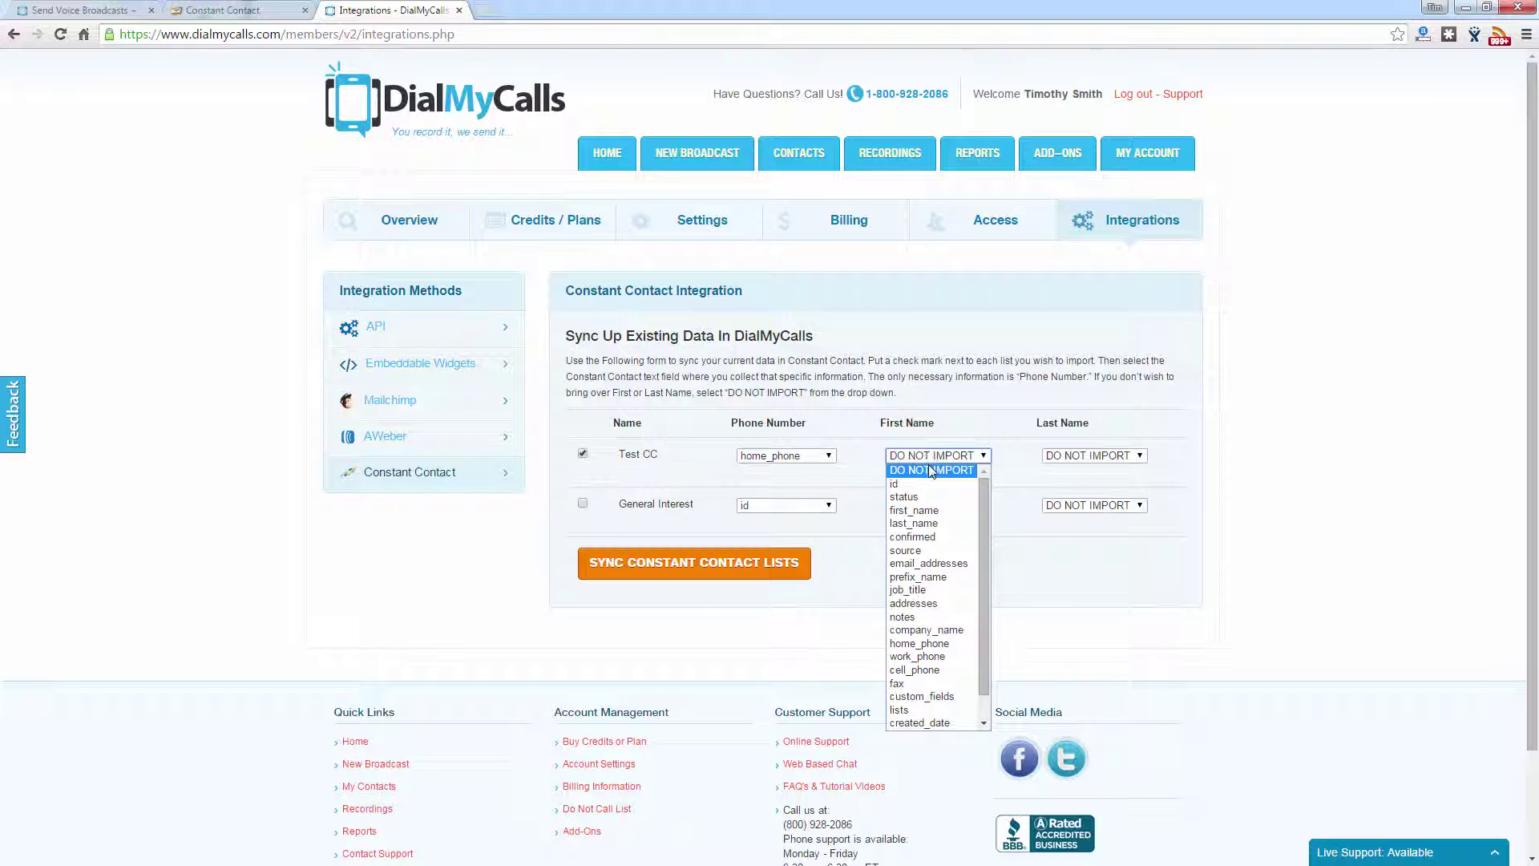
left_click(932, 510)
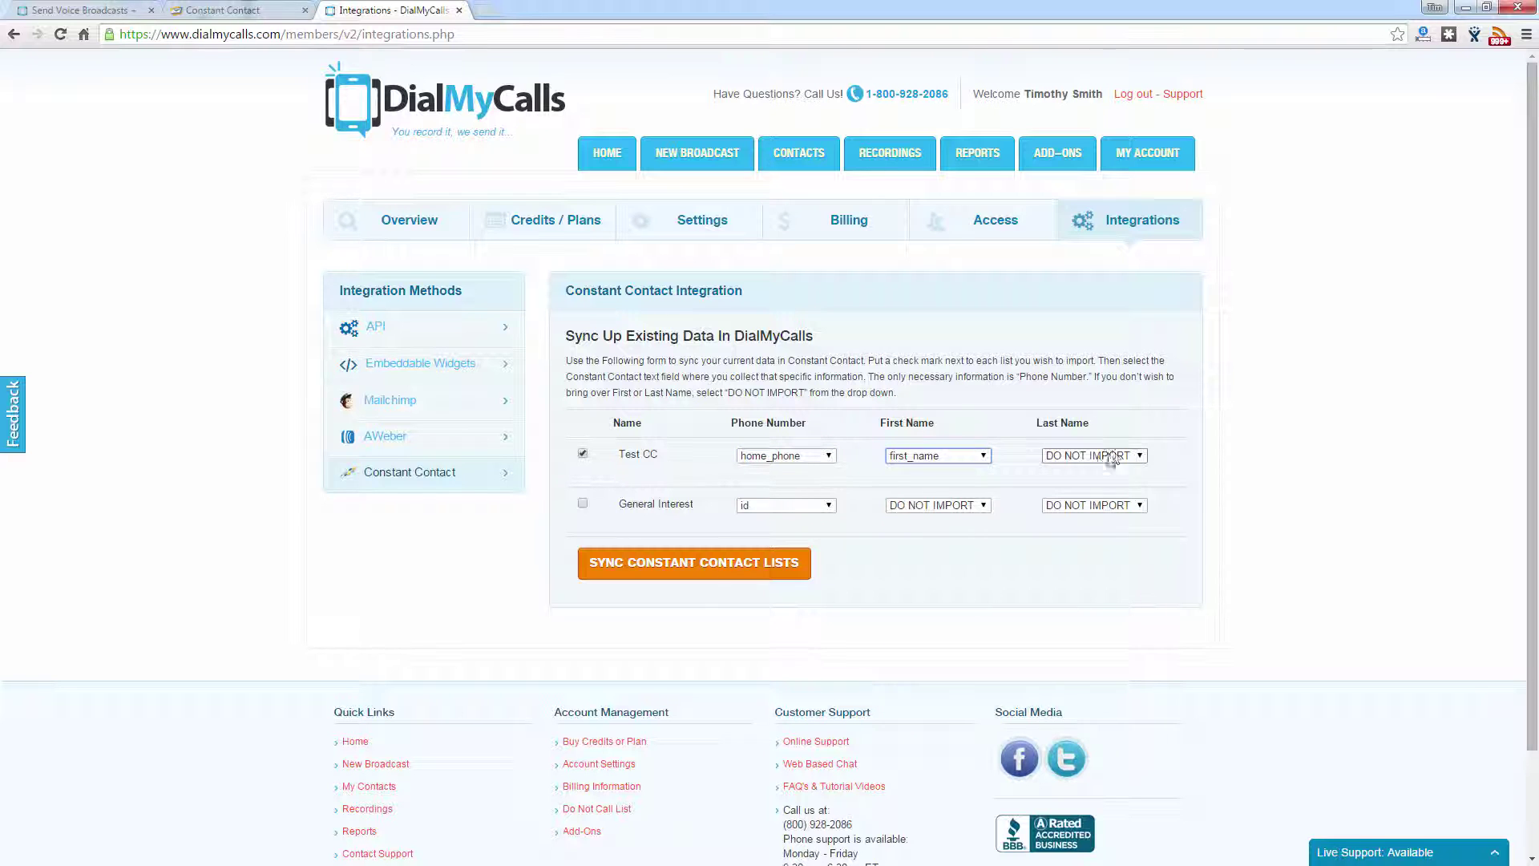
left_click(1095, 457)
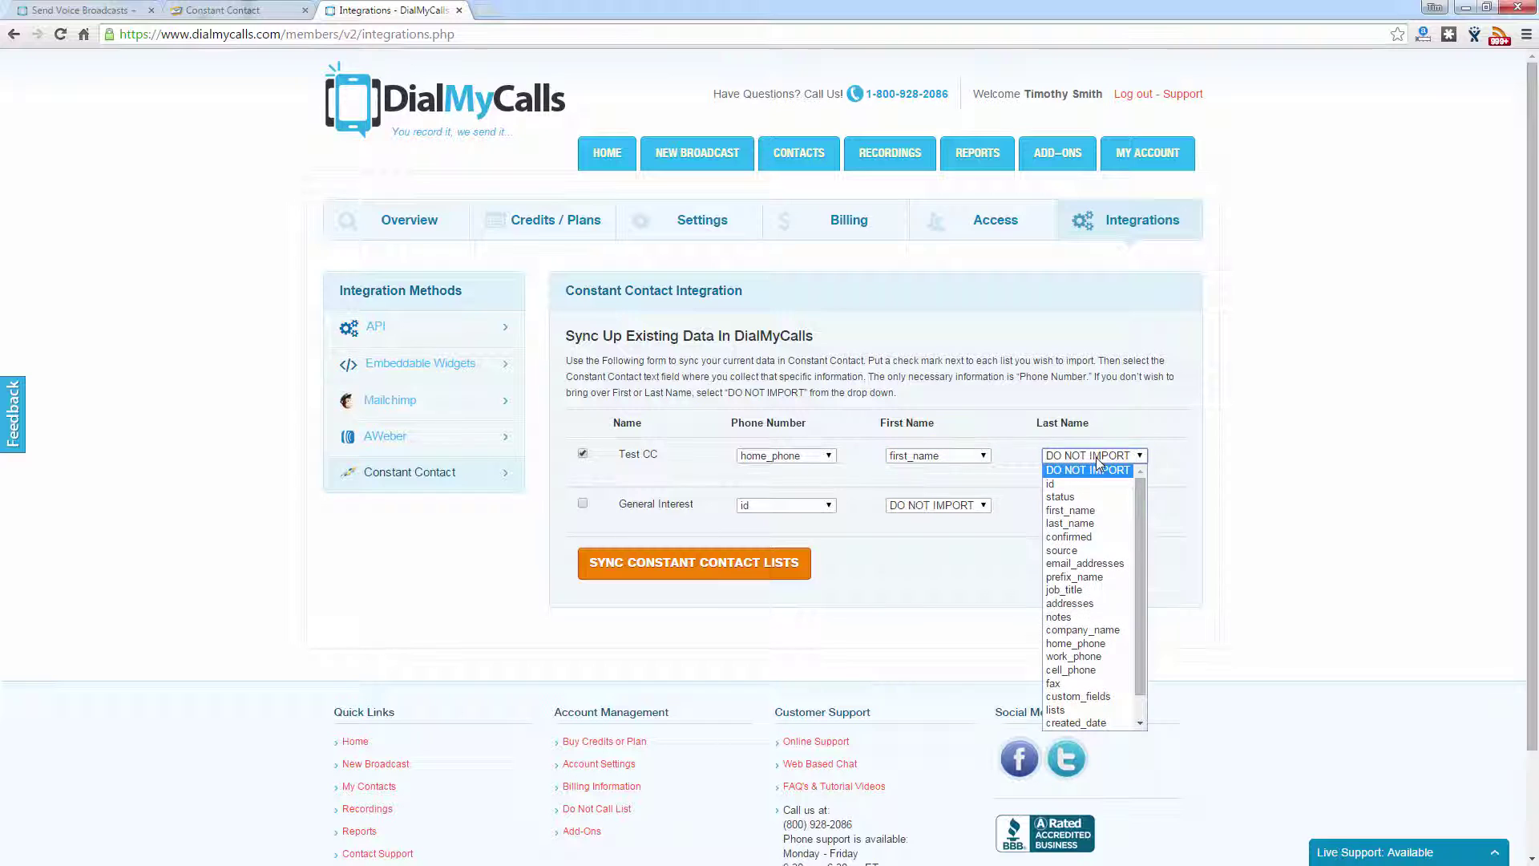
left_click(1080, 525)
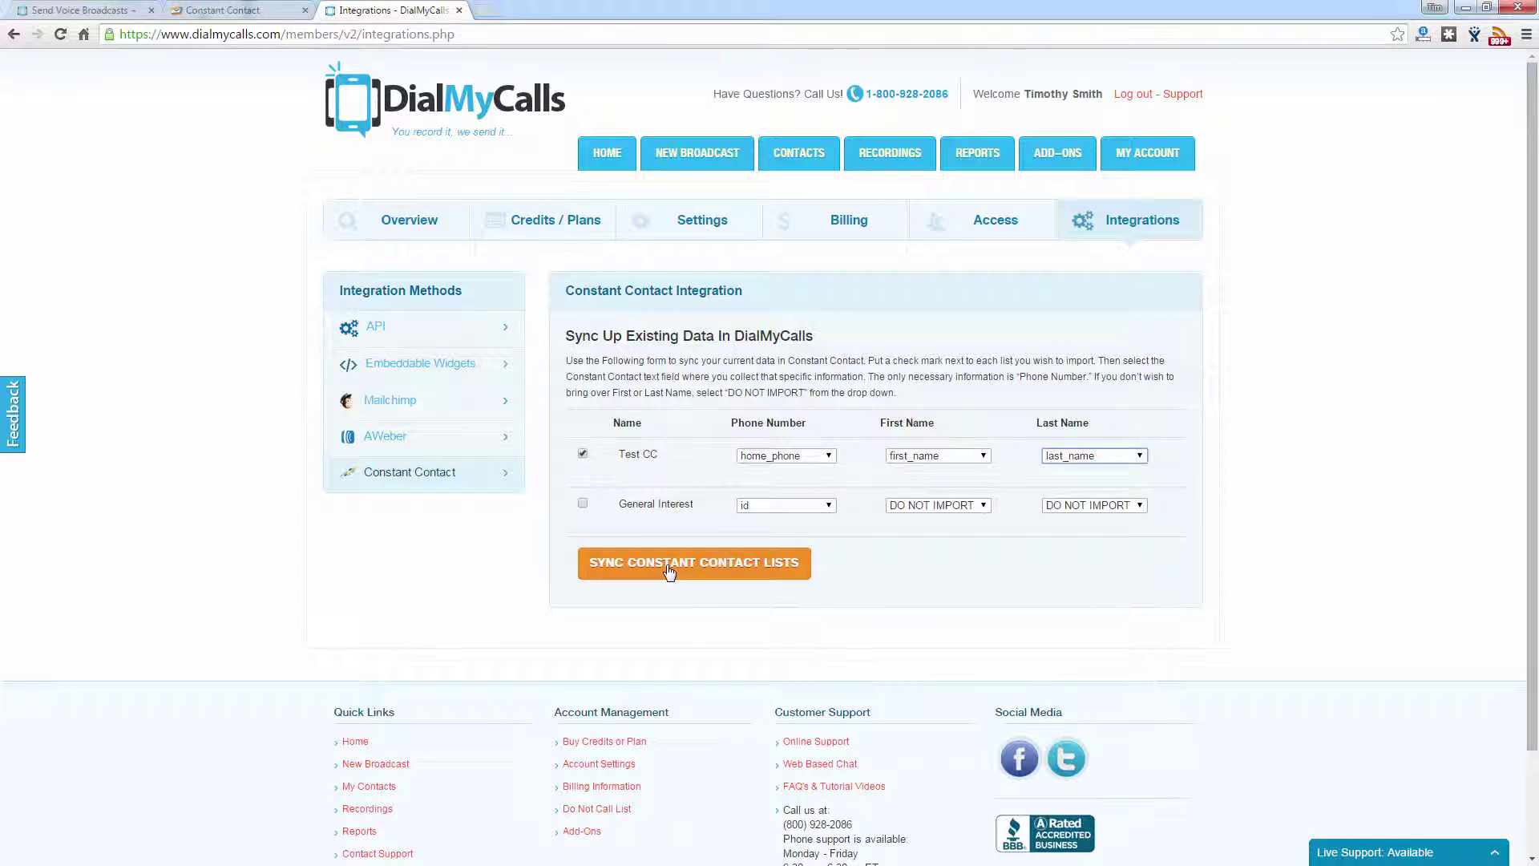
left_click(666, 569)
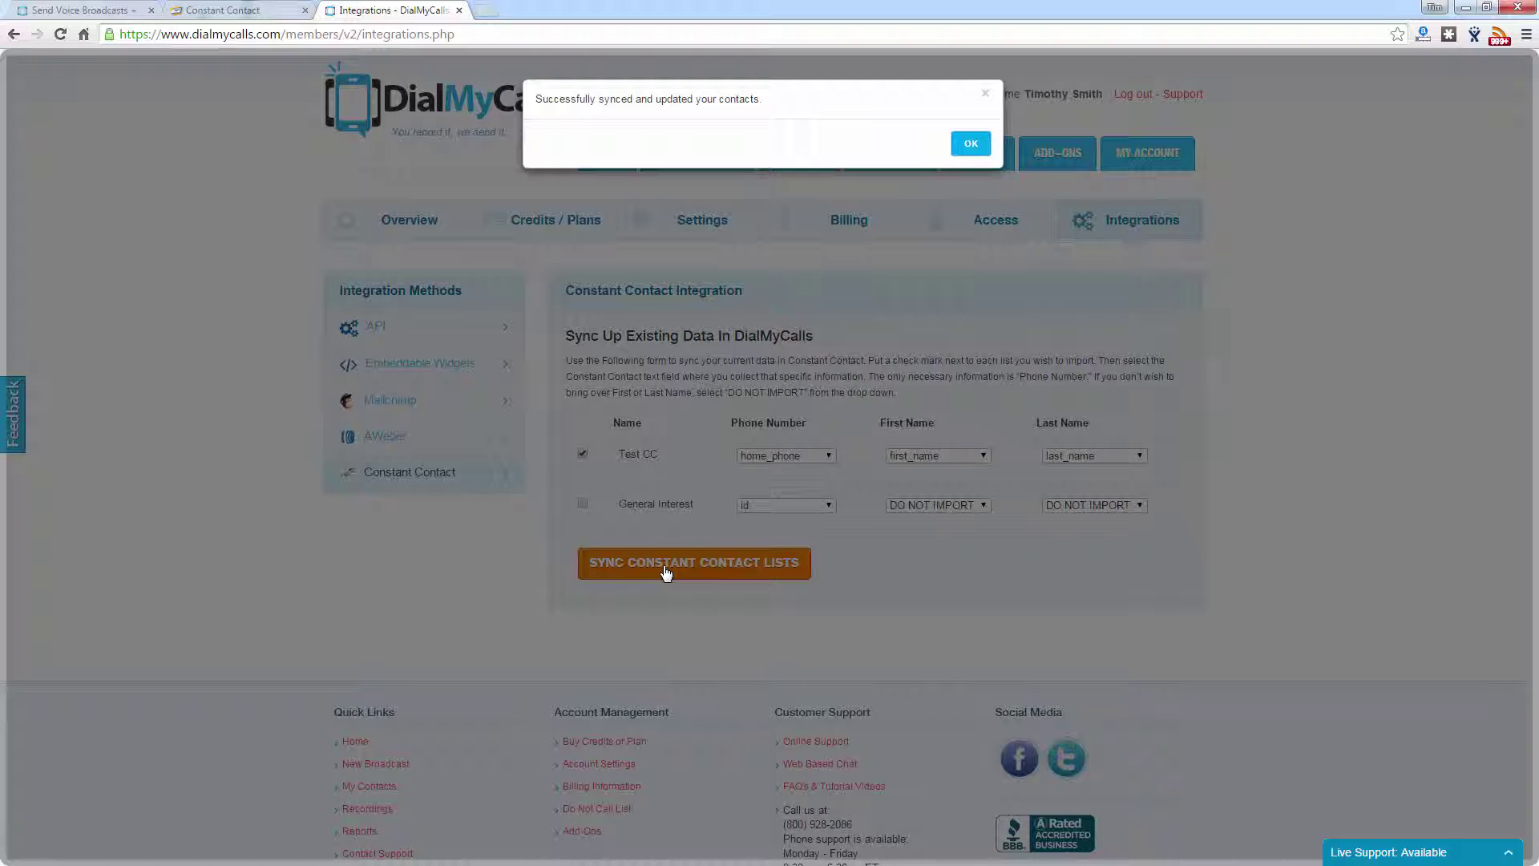
Step: Dismiss the sync message, verify the 1-contact Test CC group under Contact Groups, and start a new broadcast
left_click(973, 144)
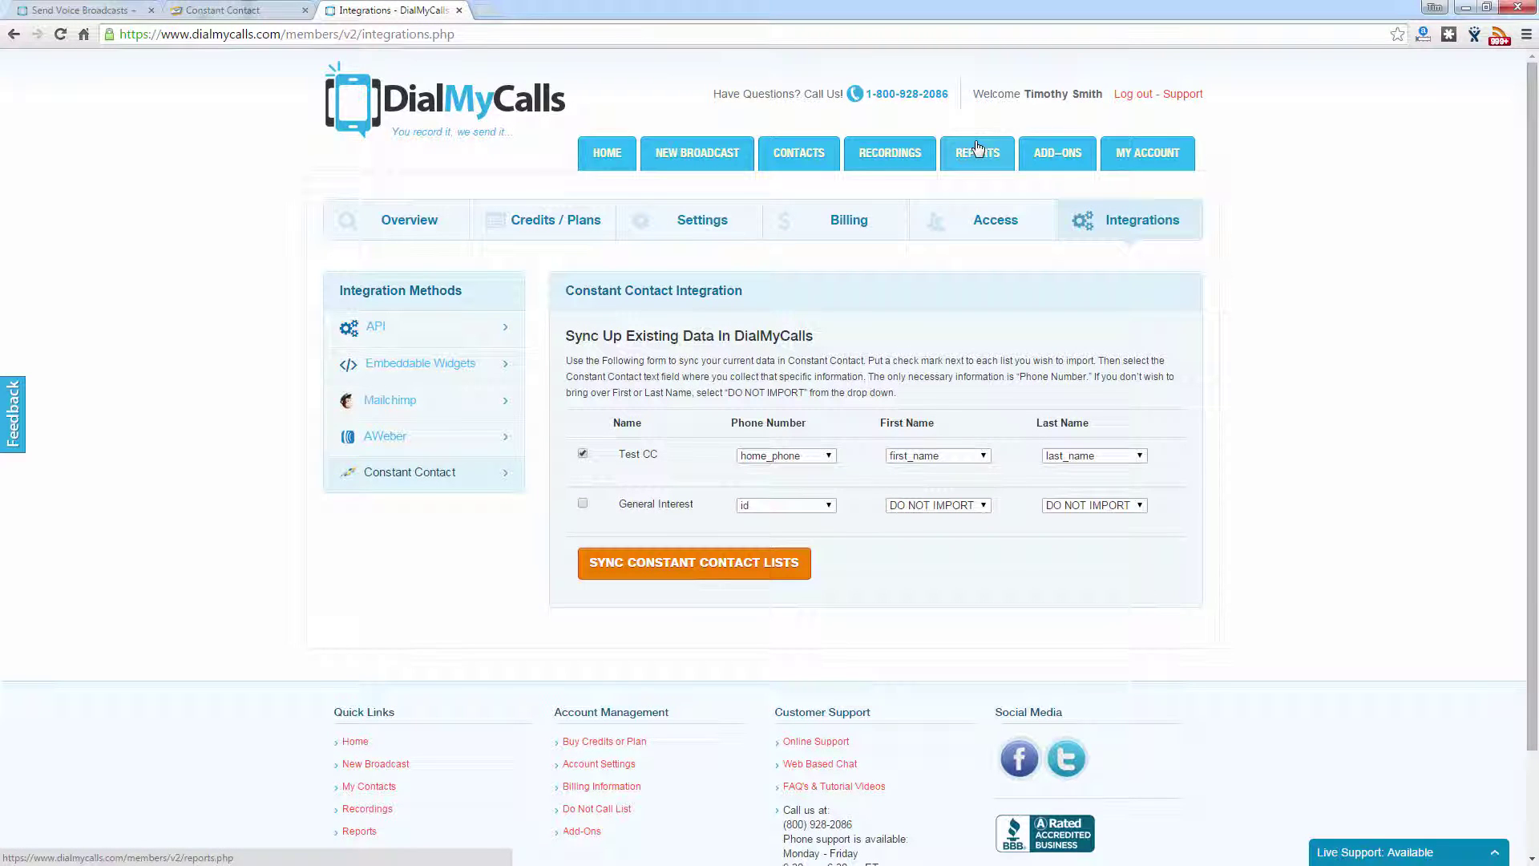
left_click(799, 160)
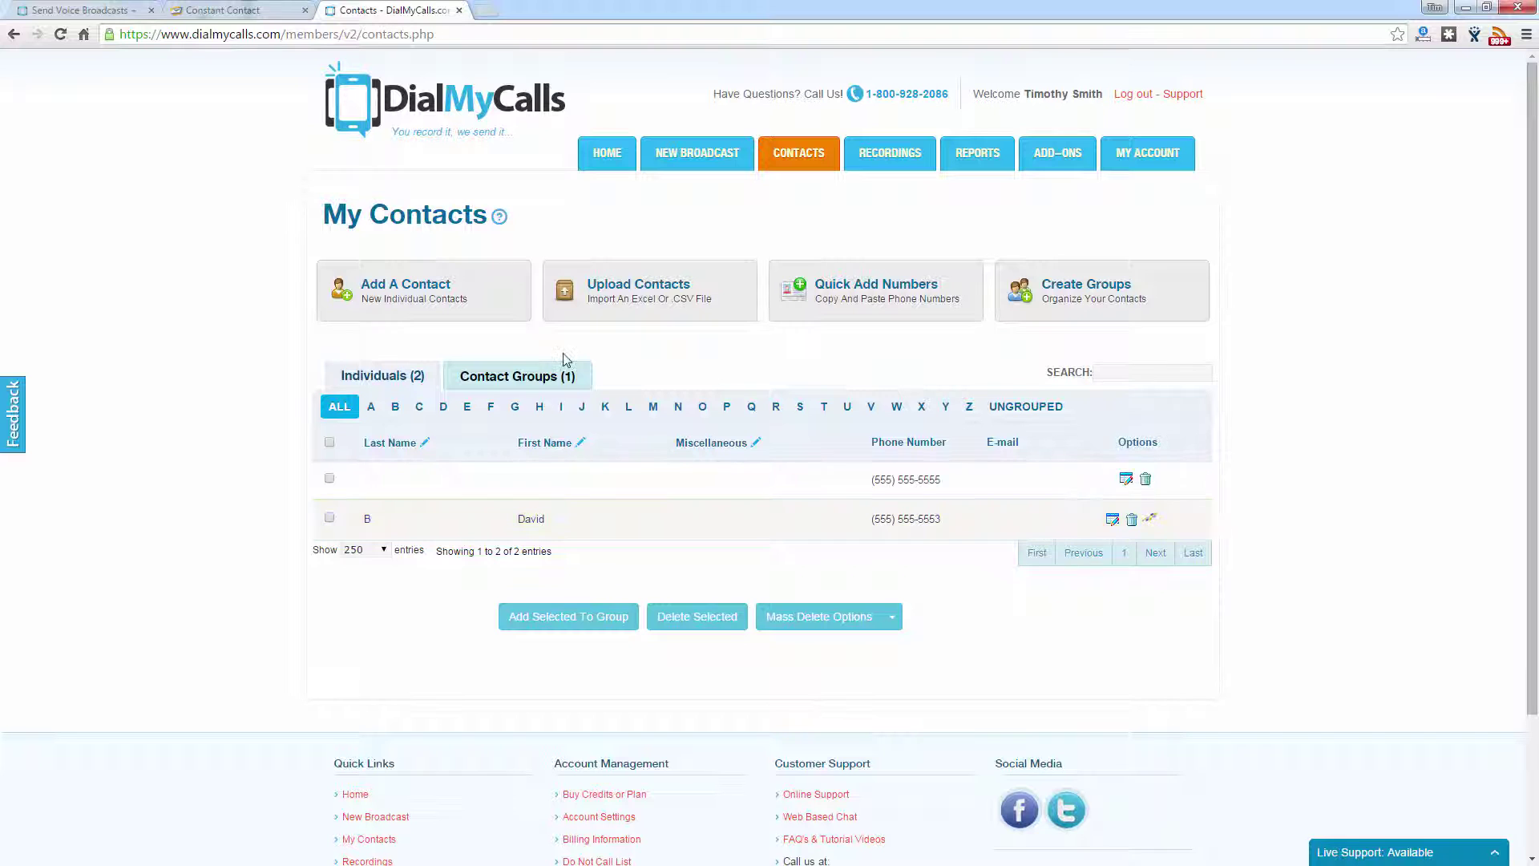
left_click(529, 388)
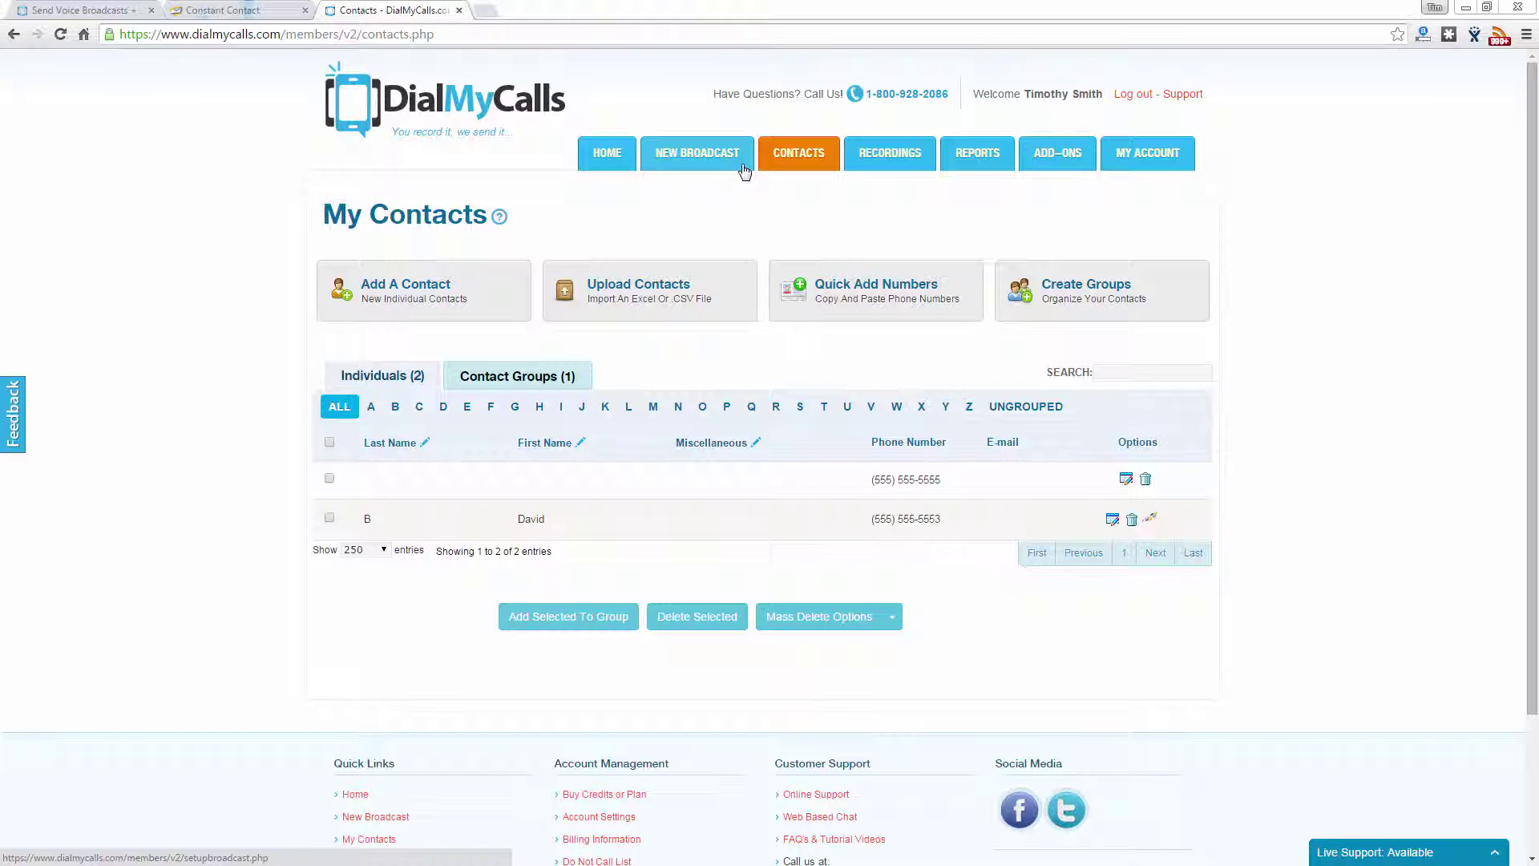
left_click(743, 170)
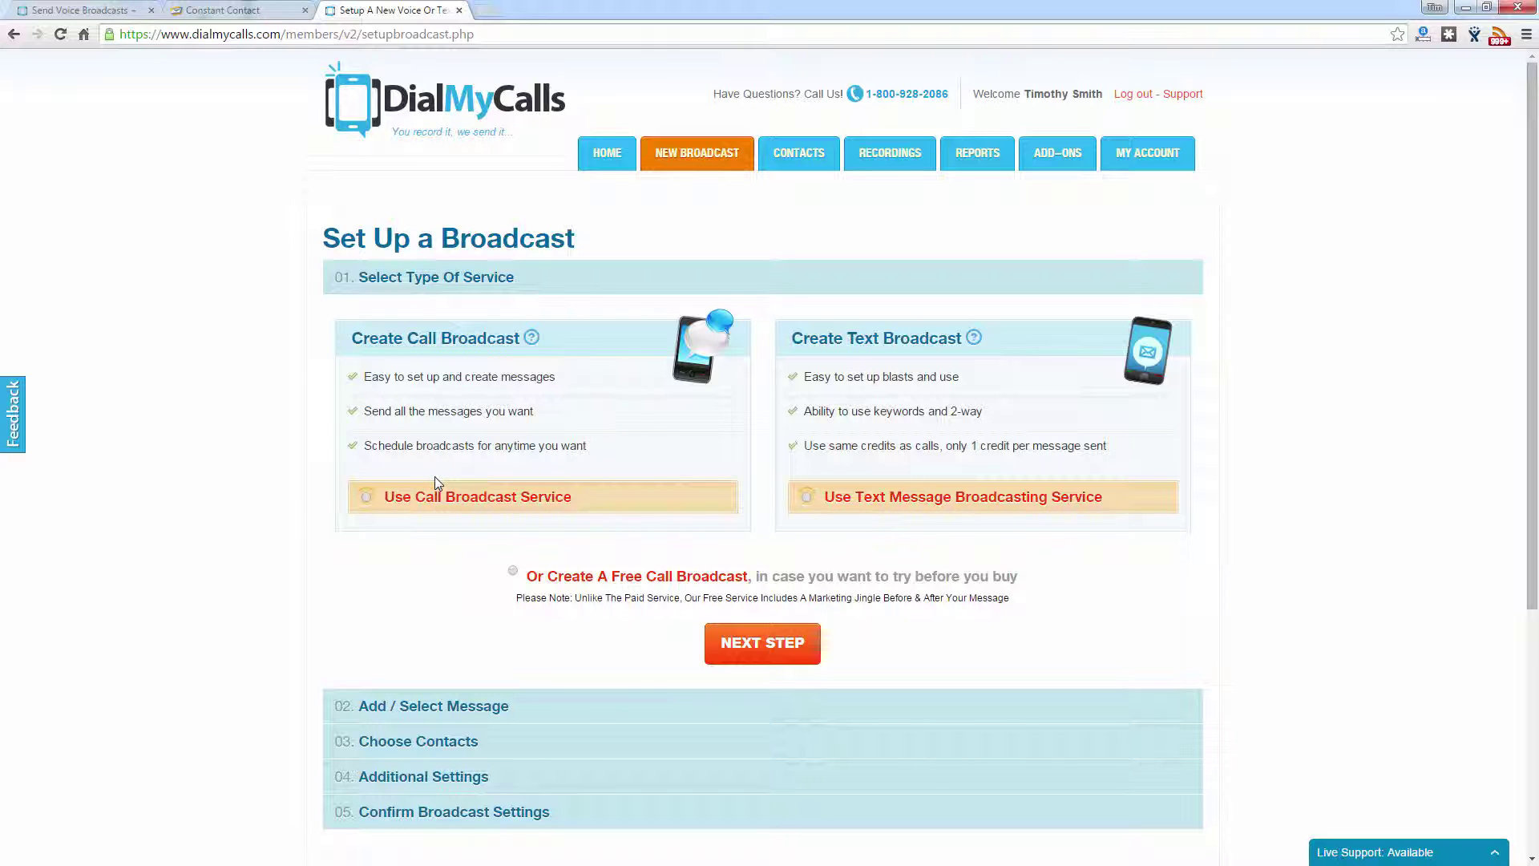
Step: Make it a call broadcast with no advanced features, using the single 0:02 'test' recording
left_click(368, 496)
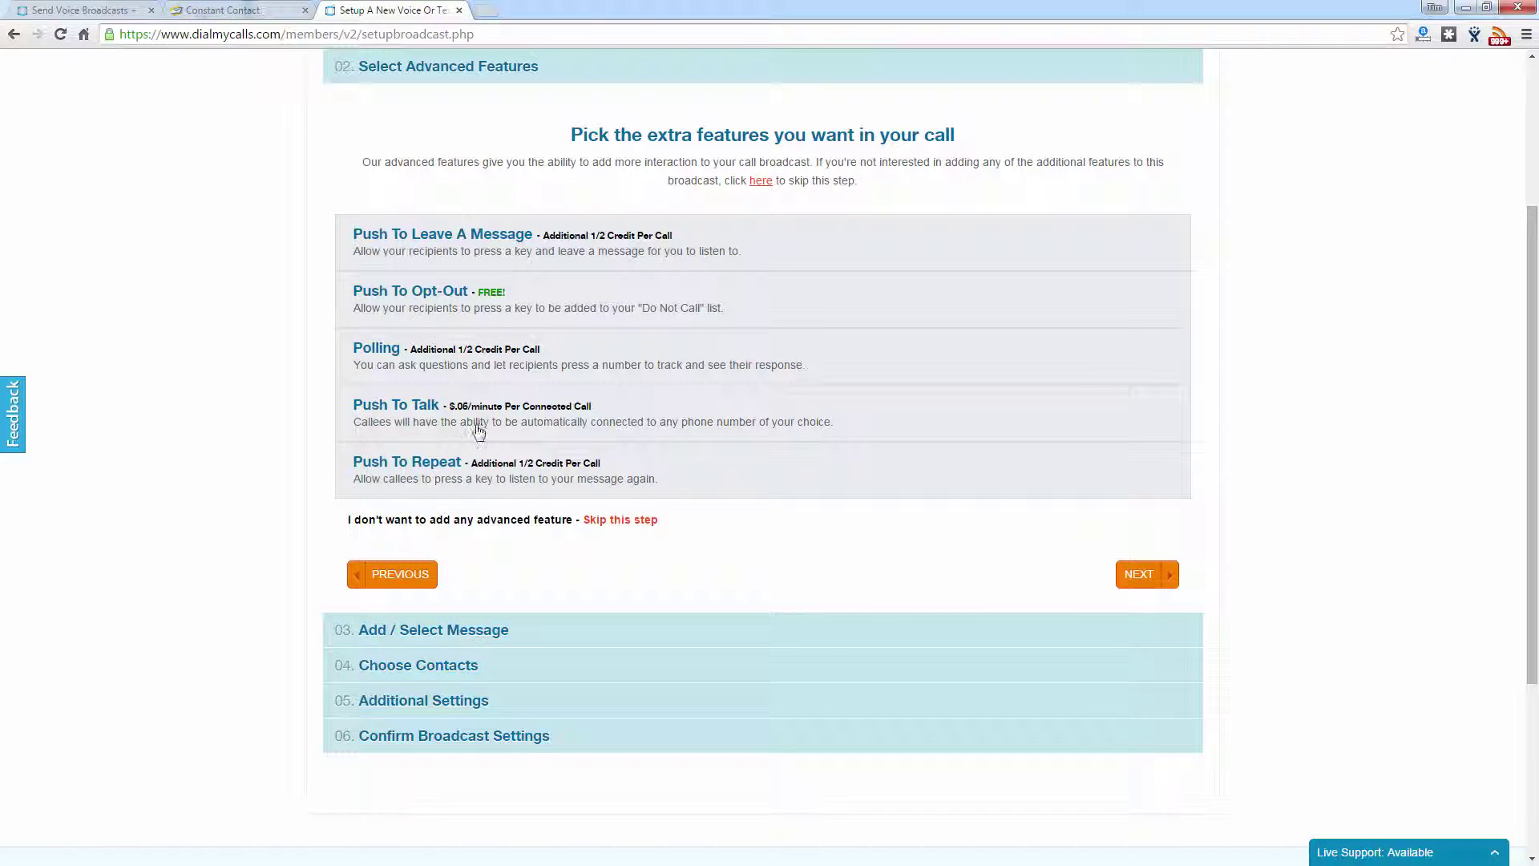
left_click(1145, 577)
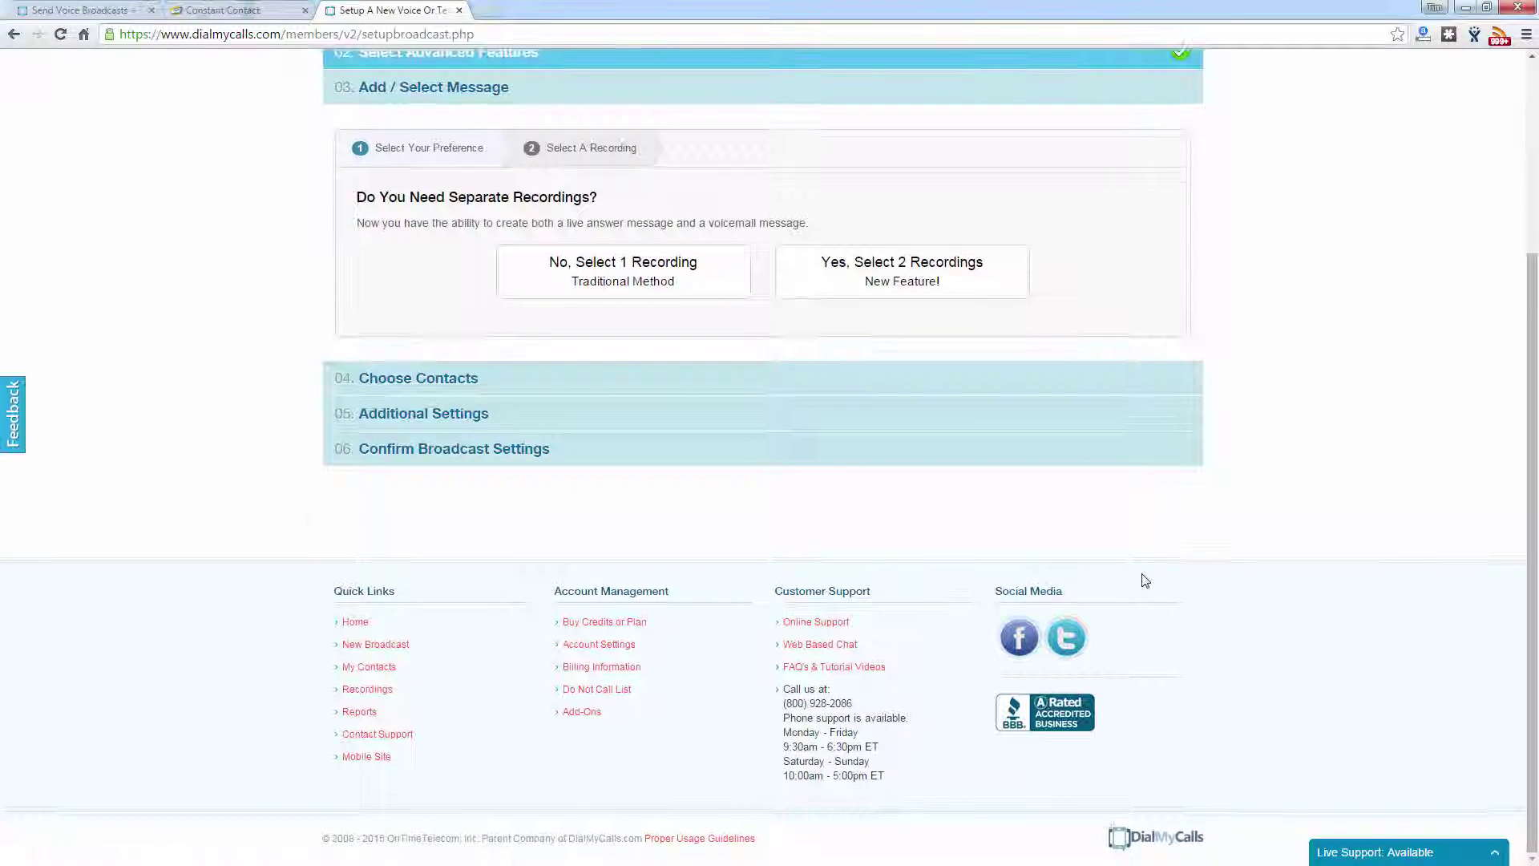
left_click(660, 288)
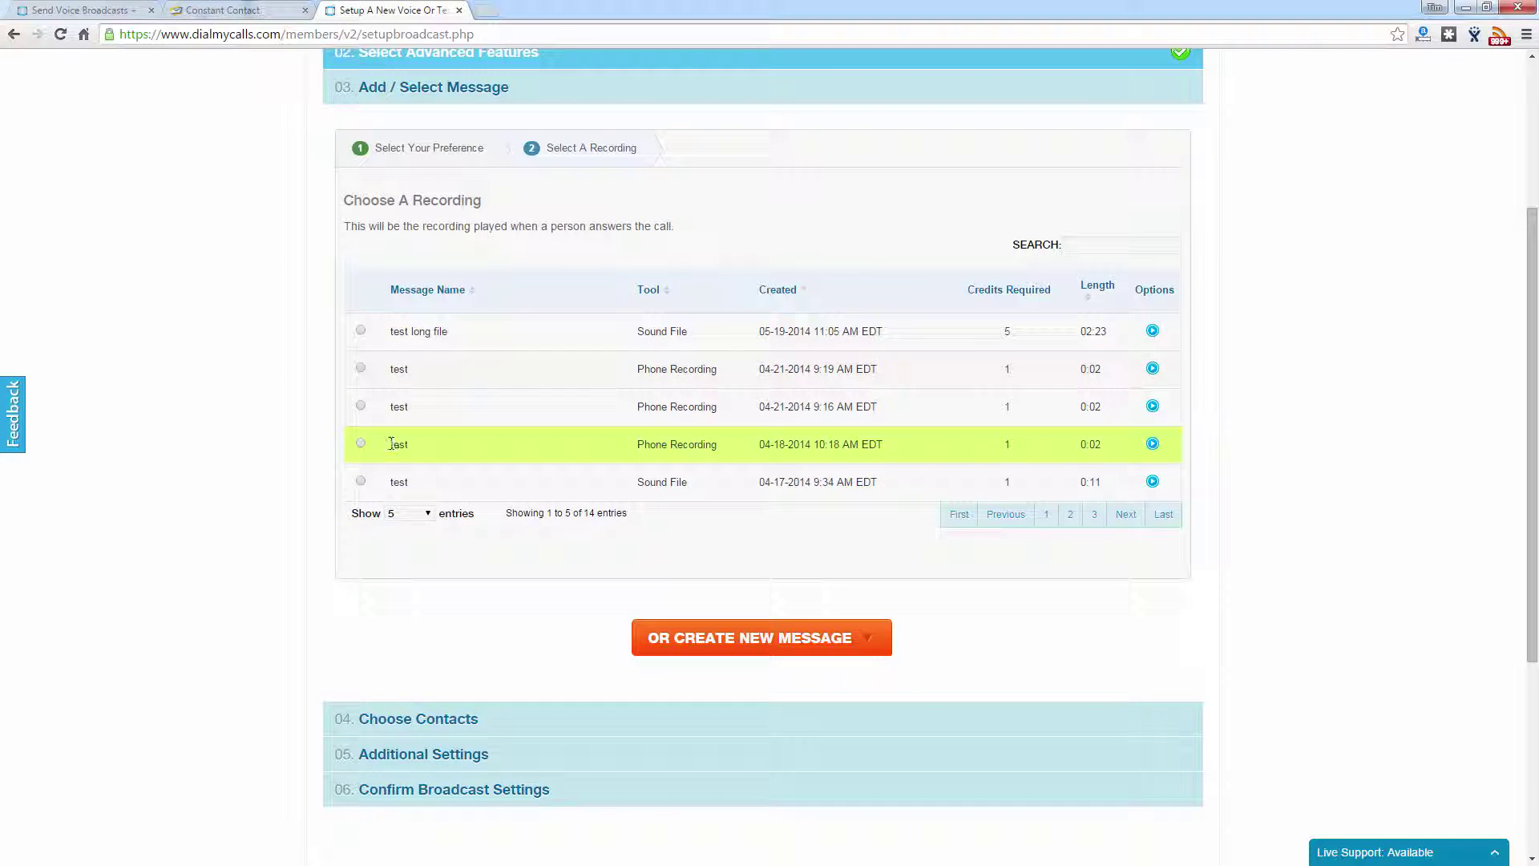
left_click(362, 444)
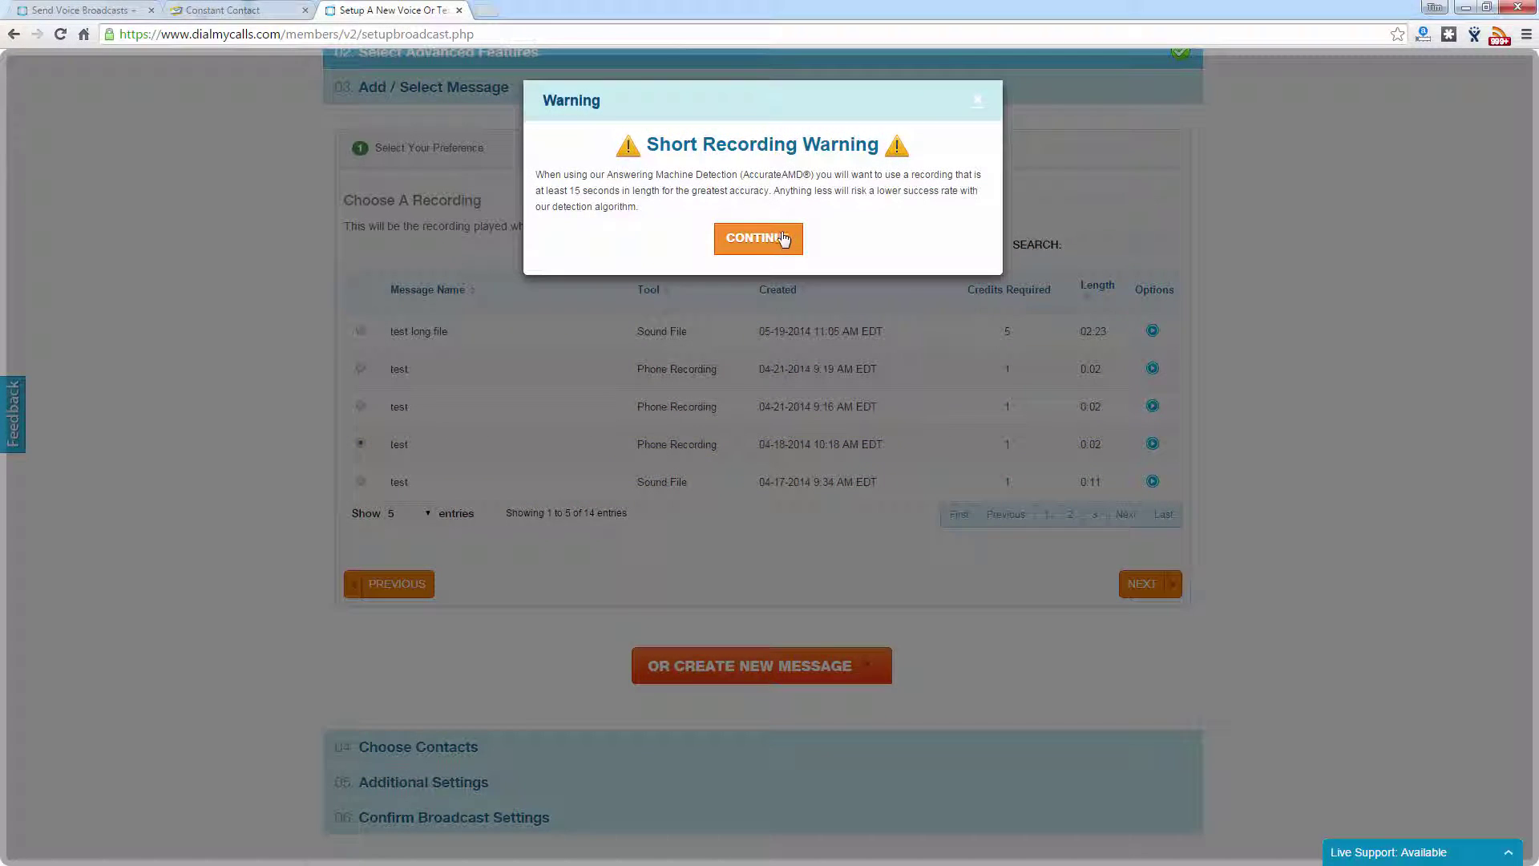
left_click(775, 235)
left_click(1135, 584)
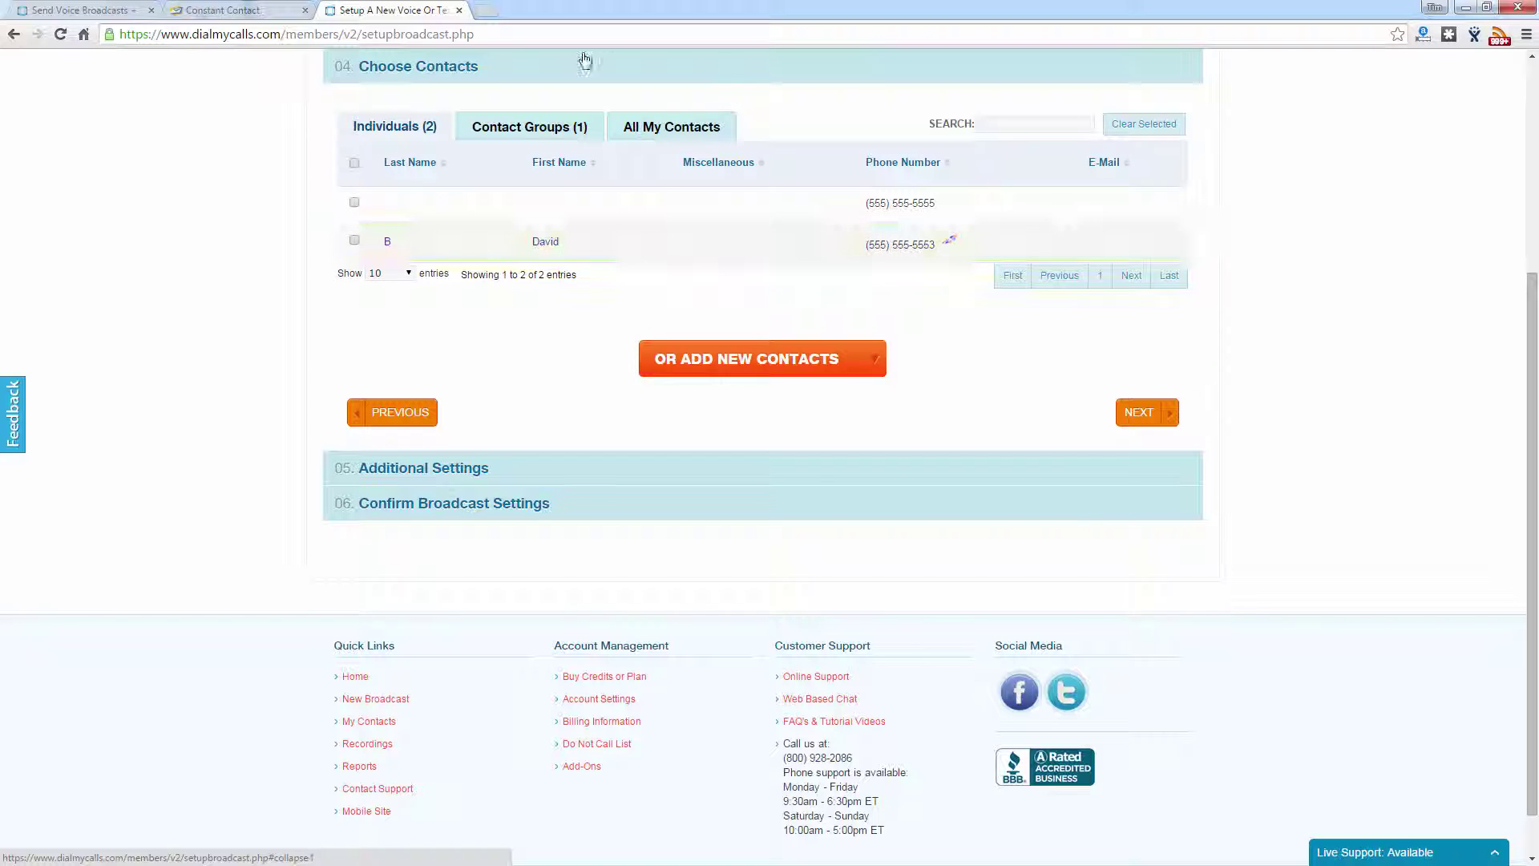
Step: Select the 1-contact Test CC group under Contact Groups as the broadcast's recipients
left_click(525, 137)
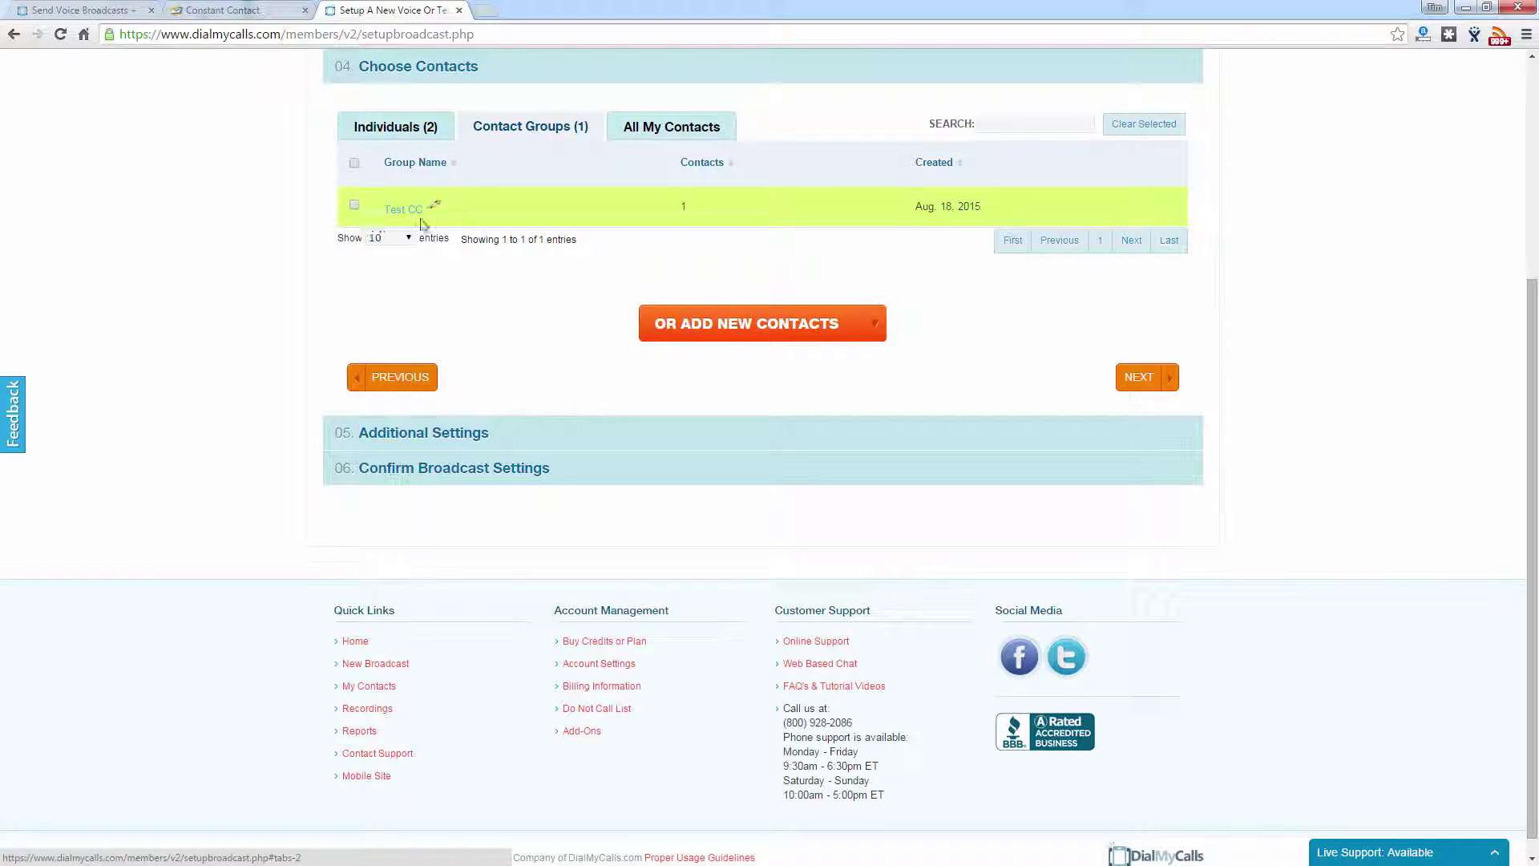
mouse_move(437, 210)
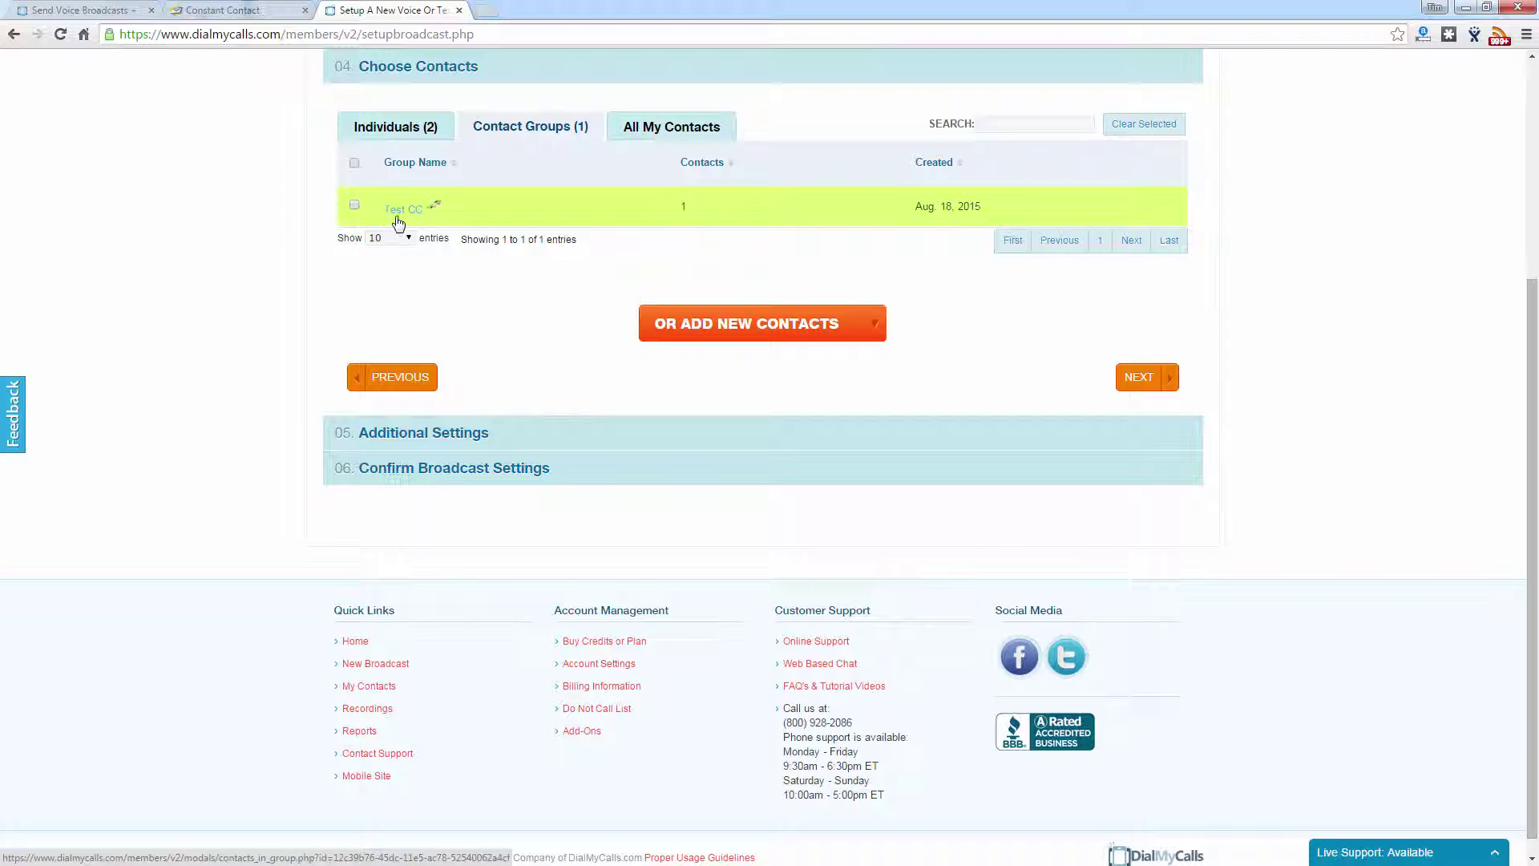
left_click(353, 205)
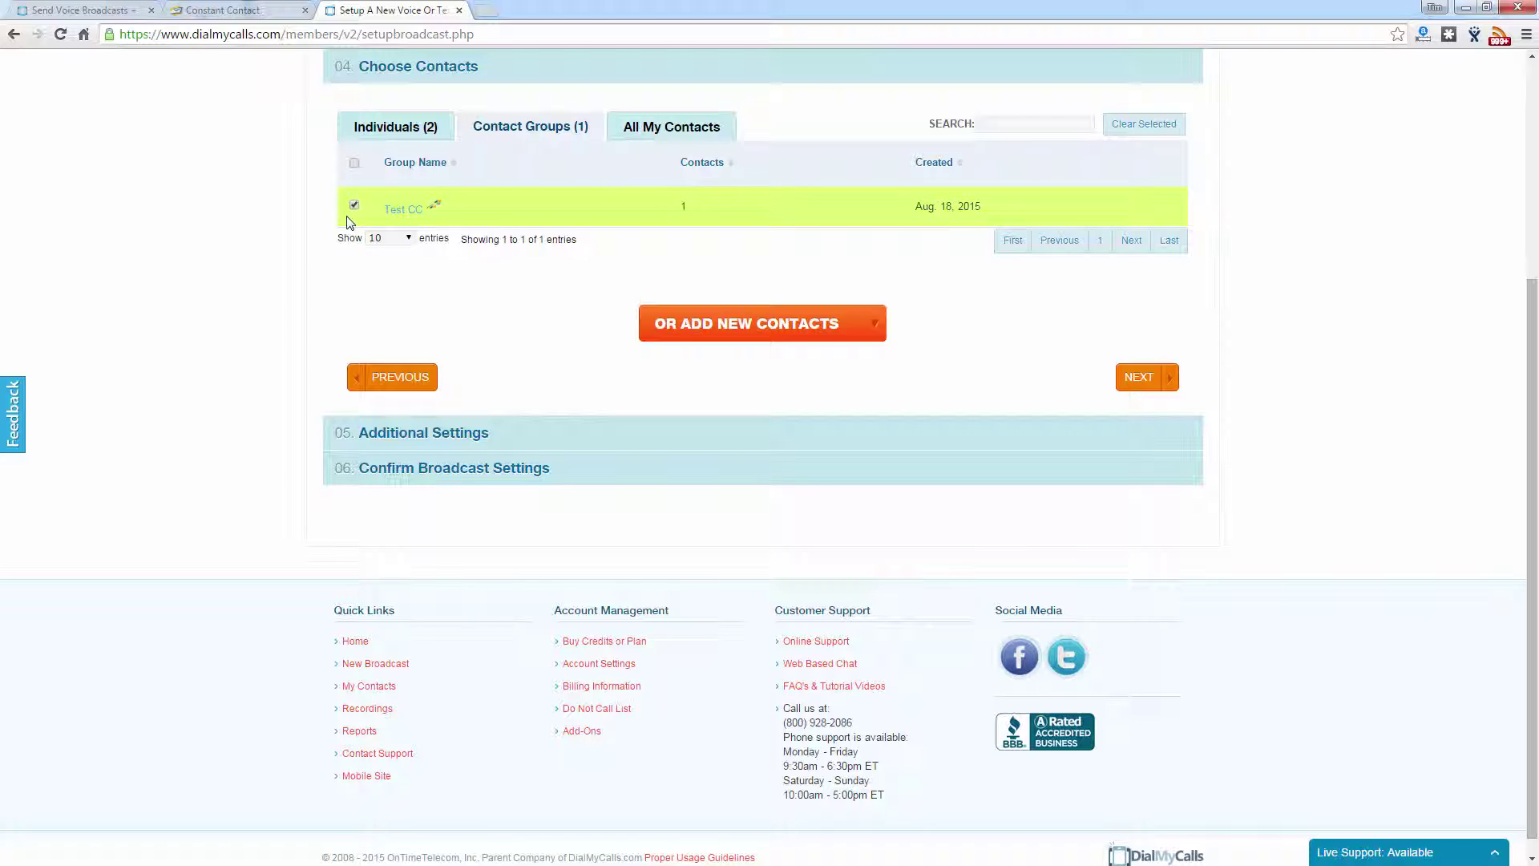
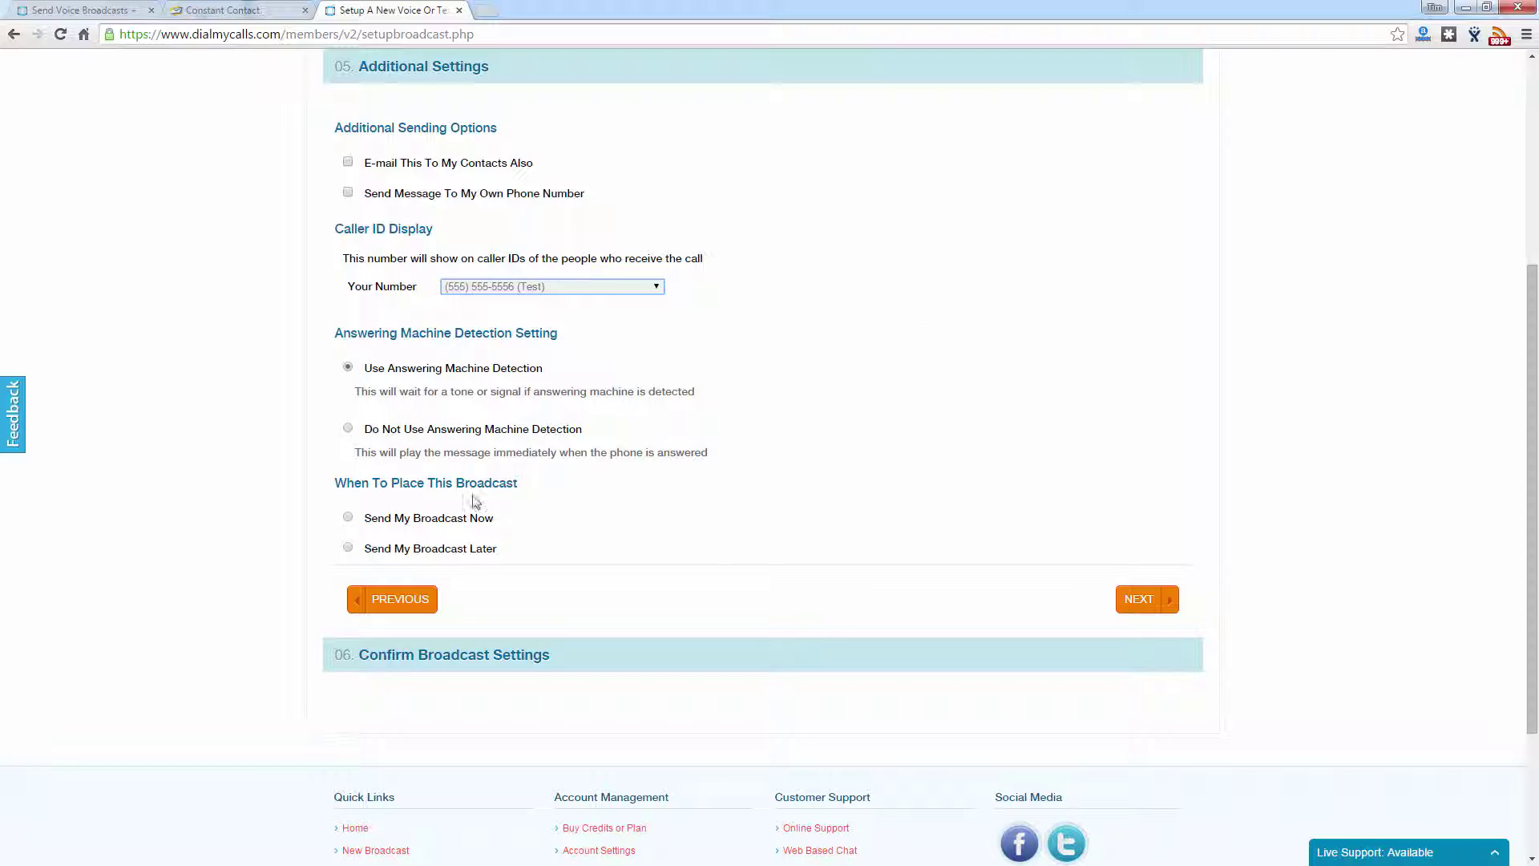
Step: Choose 'Send My Broadcast Now' and continue to step 06, Confirm Broadcast Settings
left_click(389, 523)
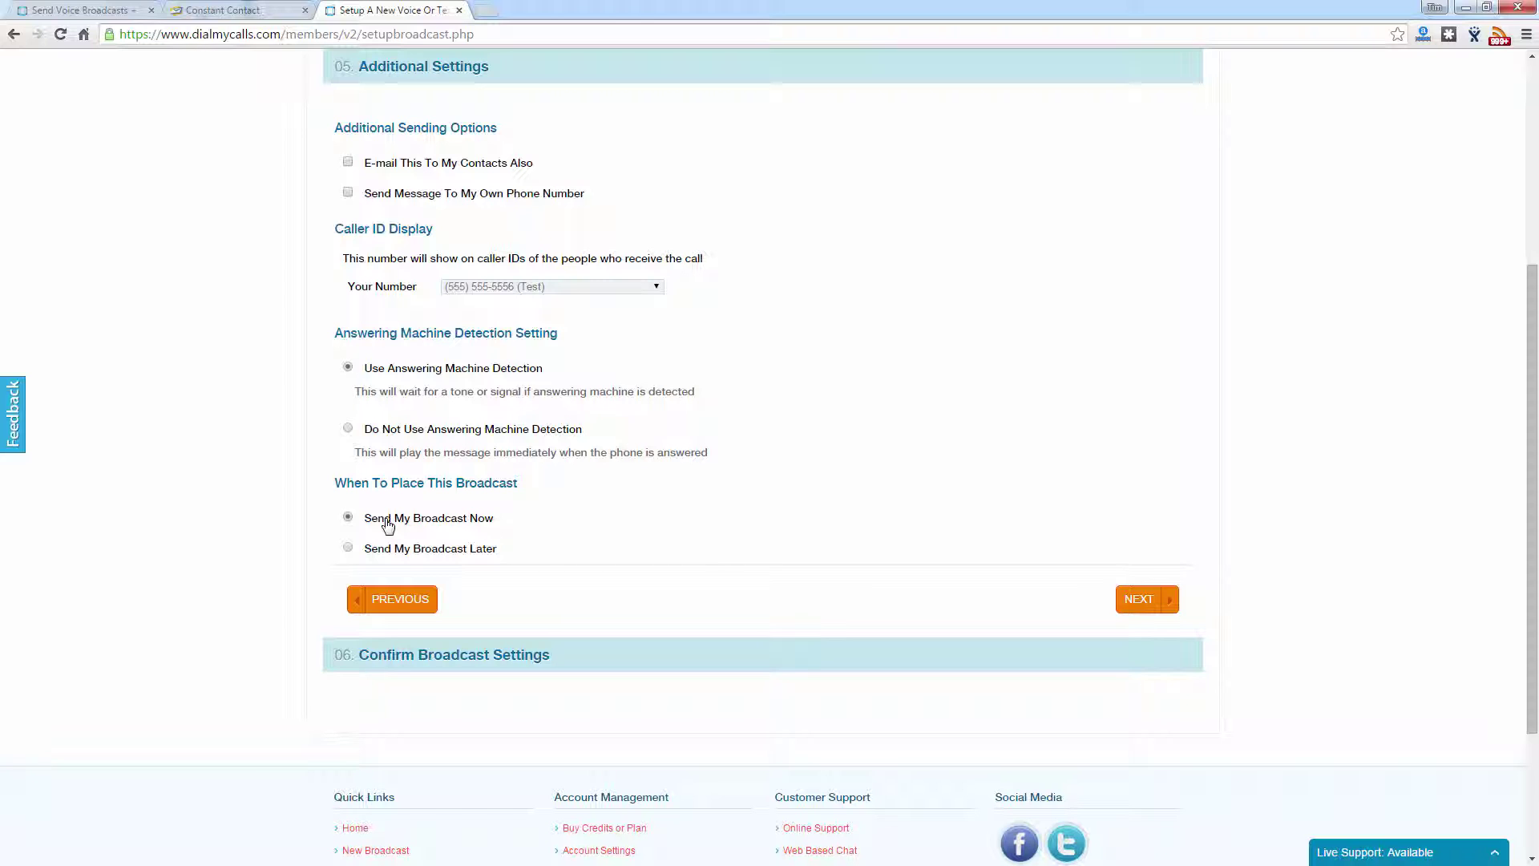
left_click(1144, 600)
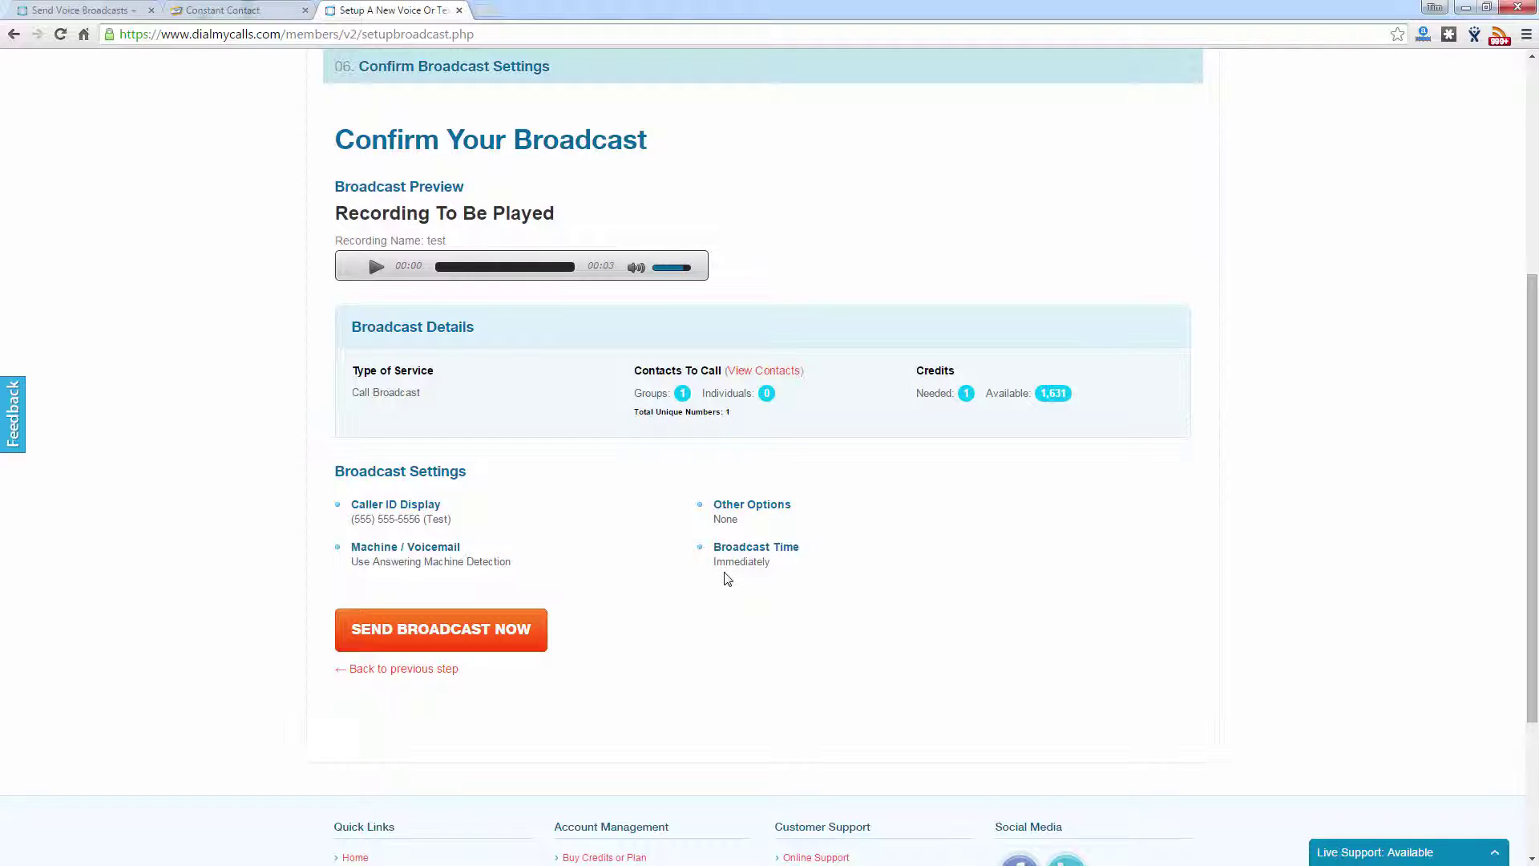
Step: Submit the confirmed broadcast with SEND BROADCAST NOW and let the Processing dialog run
left_click(410, 641)
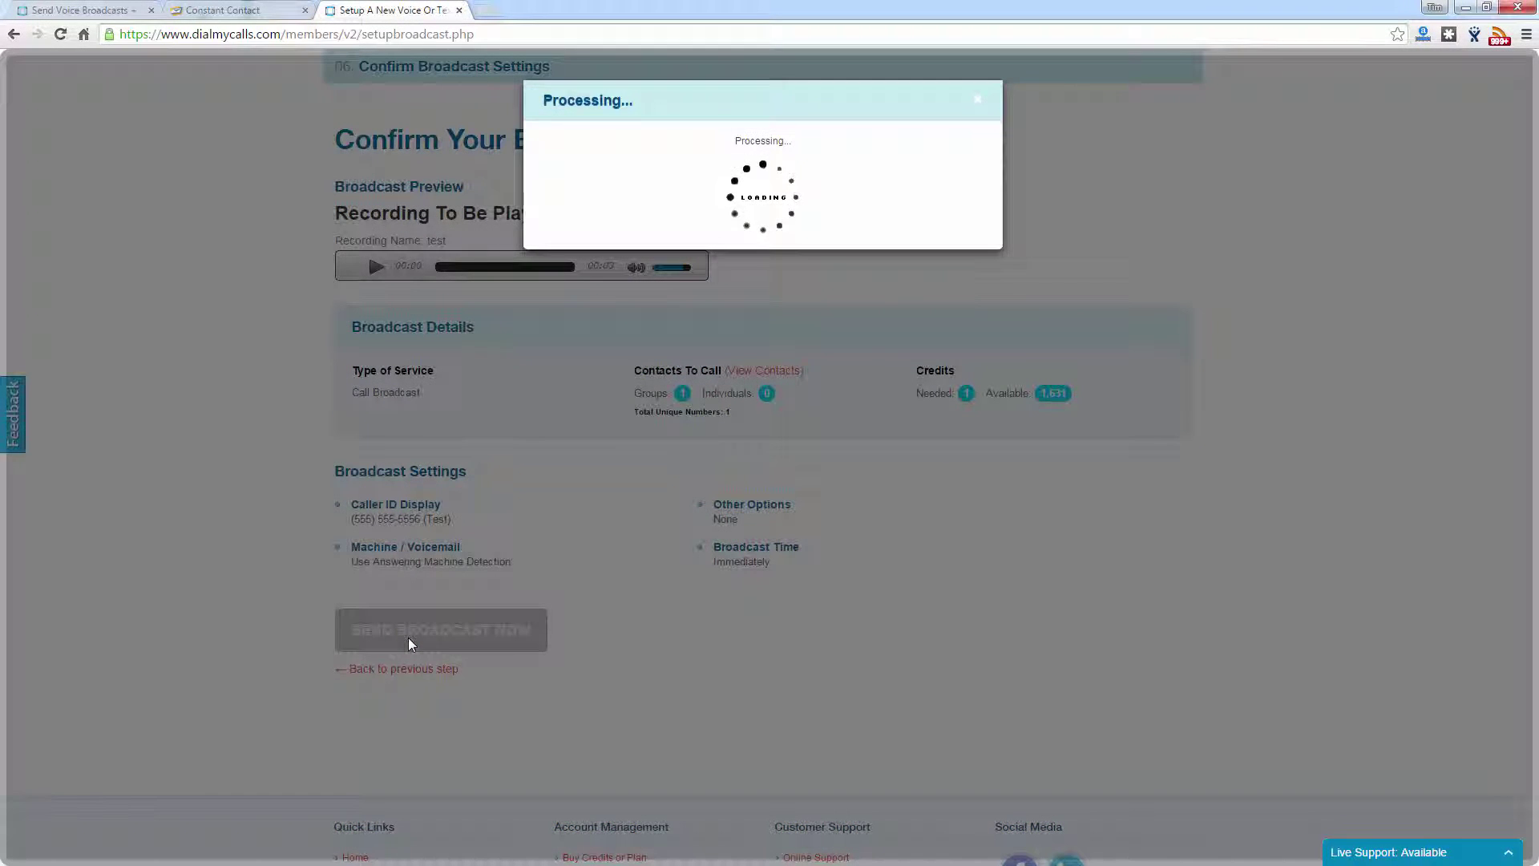